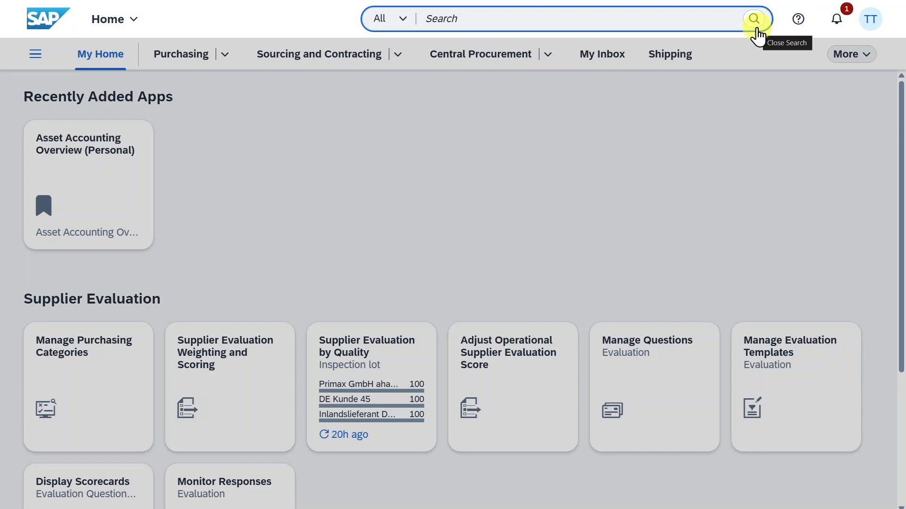
- Open the Manage Purchase Orders app and start creating a new purchase order
{"action": "type", "text": "ge purchase or"}
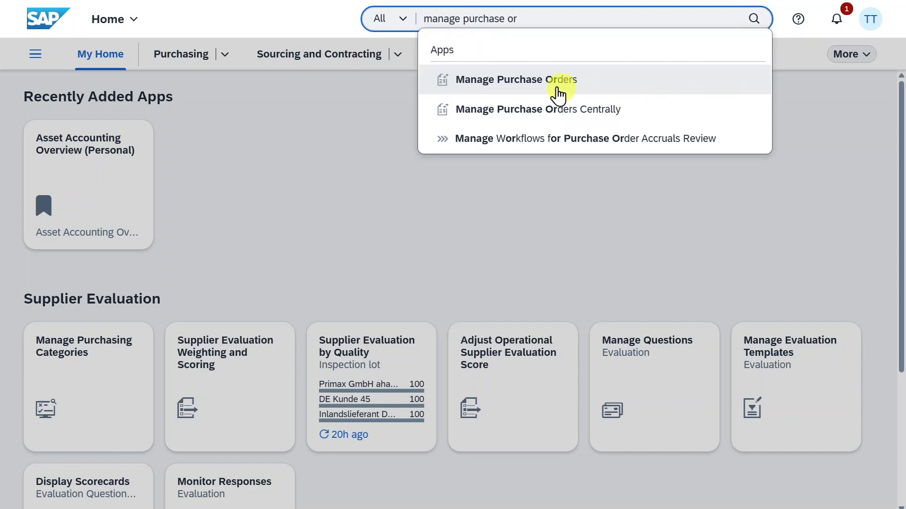
{"action": "left_click", "coordinate": [545, 83]}
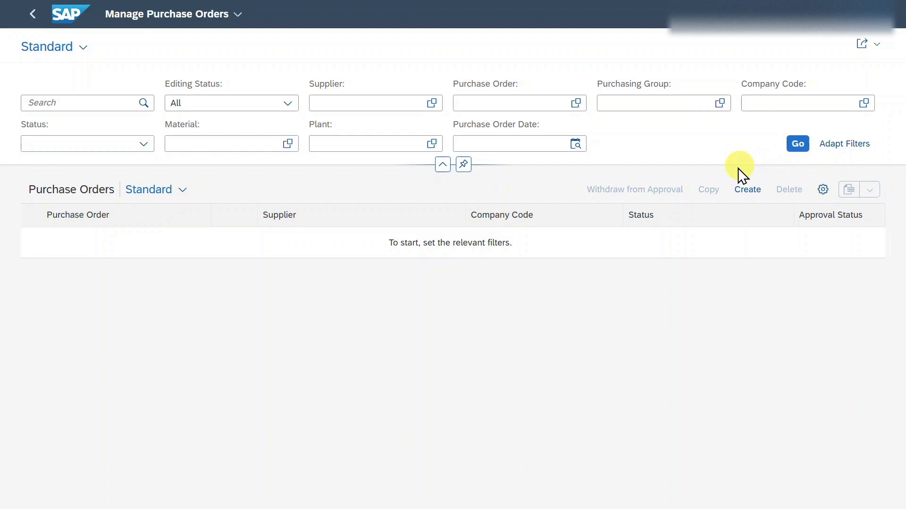
{"action": "left_click", "coordinate": [746, 194]}
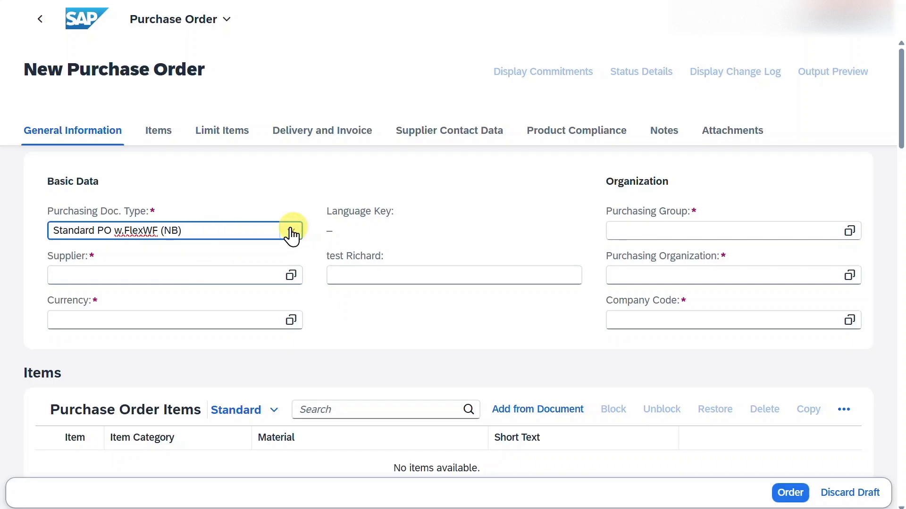
- Enter the supplier number for supplier Test Quota 2 on the new purchase order
{"action": "left_click", "coordinate": [267, 276]}
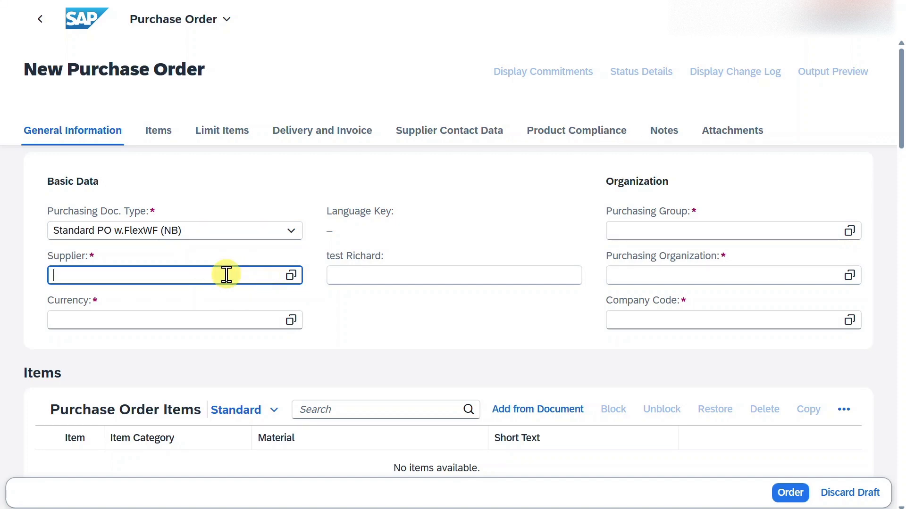
{"action": "type", "text": "1000450"}
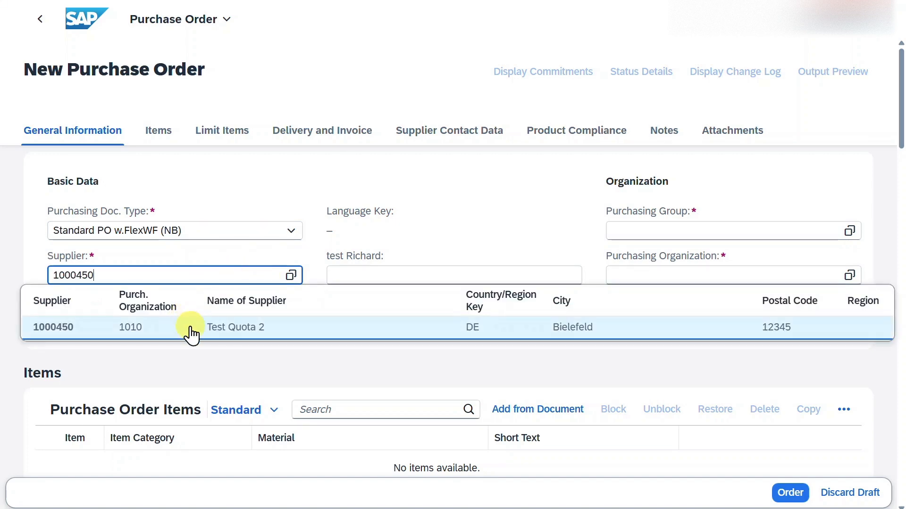
{"action": "left_click", "coordinate": [192, 331]}
{"action": "left_click", "coordinate": [183, 324]}
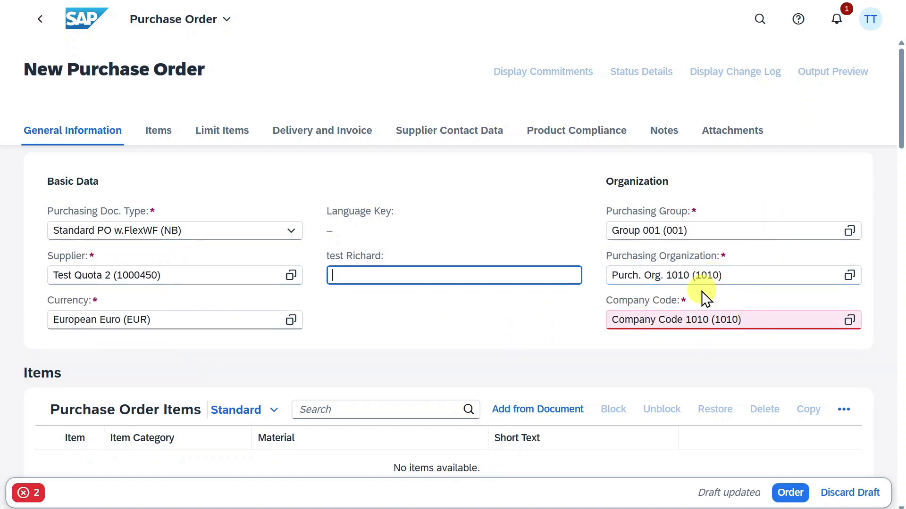
- Add a purchase order item with material TG10 for plant 1010
{"action": "scroll", "coordinate": [568, 292], "scroll_direction": "down", "scroll_amount": 5}
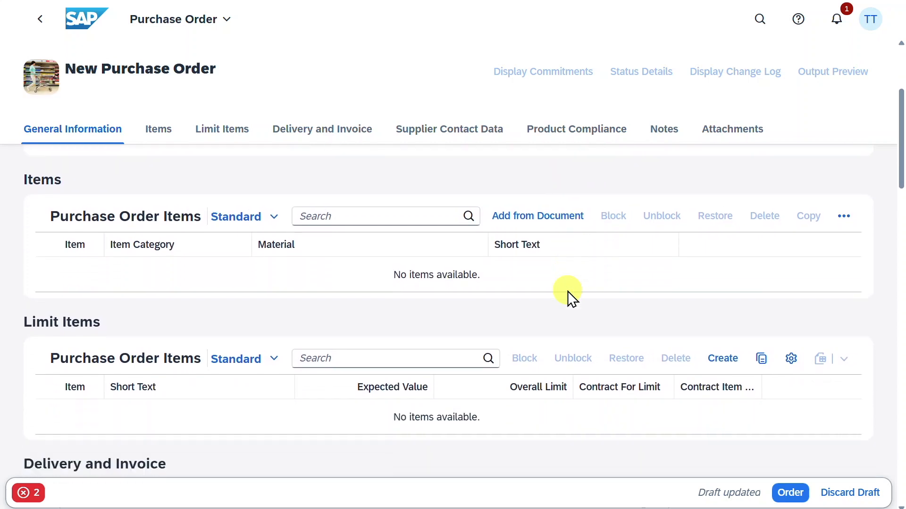
{"action": "scroll", "coordinate": [568, 290], "scroll_direction": "down", "scroll_amount": 1}
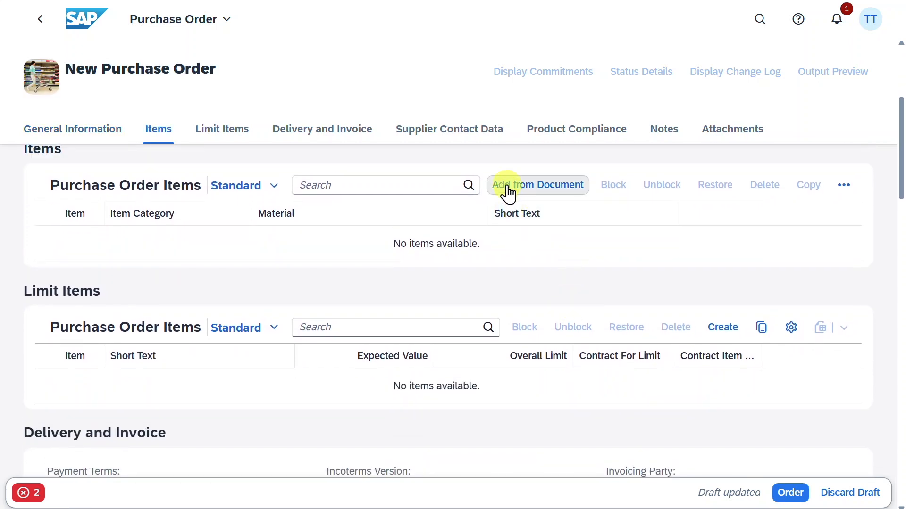
{"action": "left_click", "coordinate": [844, 185]}
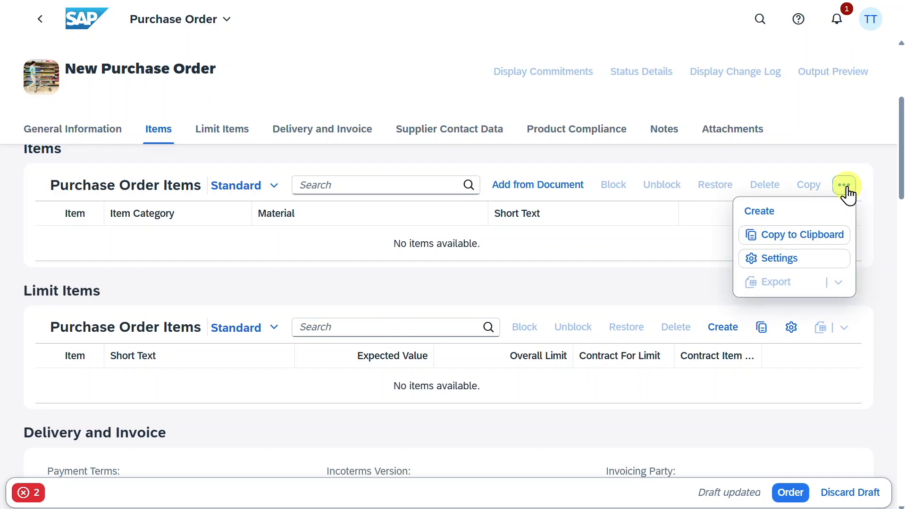
{"action": "left_click", "coordinate": [756, 213]}
{"action": "left_click", "coordinate": [407, 273]}
{"action": "type", "text": "TG10"}
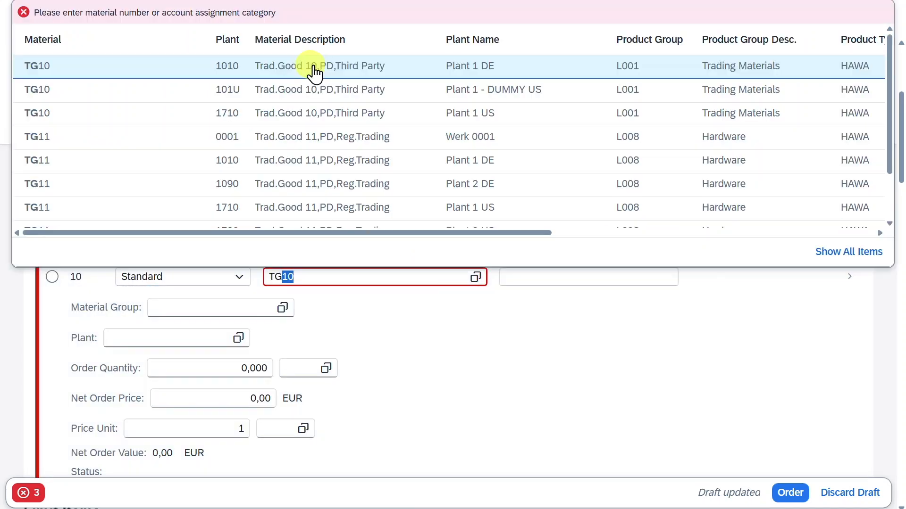
{"action": "left_click", "coordinate": [311, 67]}
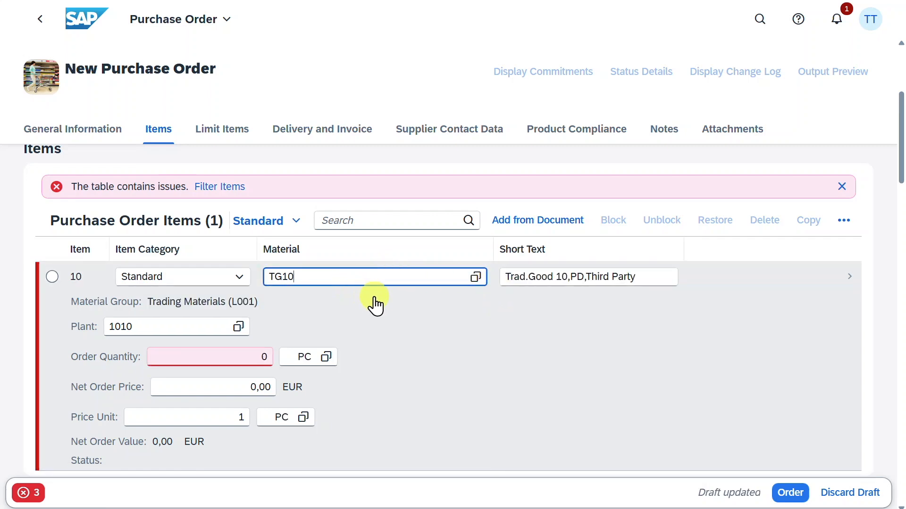
- Set the item's order quantity to 10 and its net order price to 10,00 EUR
{"action": "left_click", "coordinate": [265, 357]}
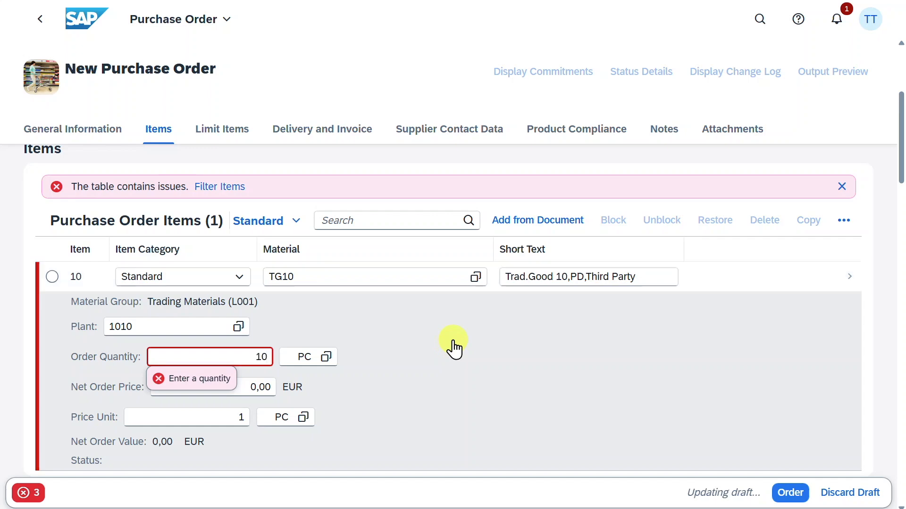
{"action": "left_click", "coordinate": [237, 388]}
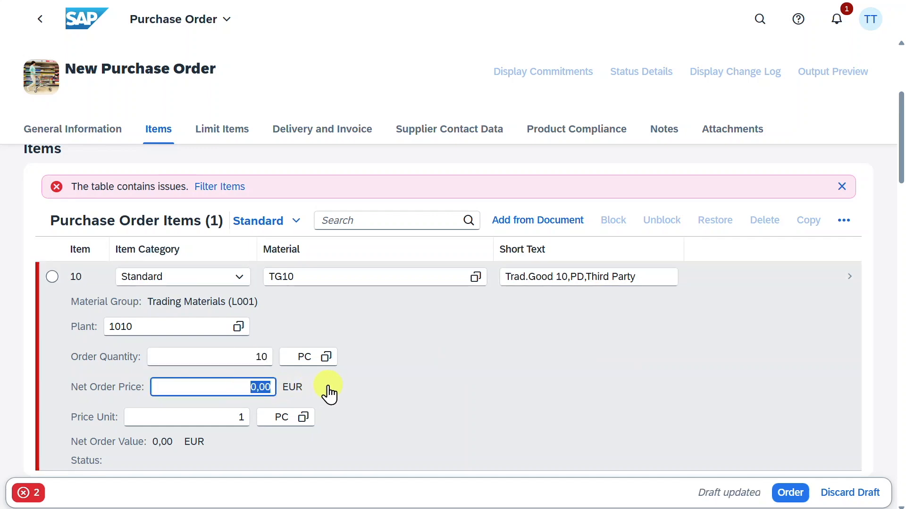
{"action": "key", "text": "Return"}
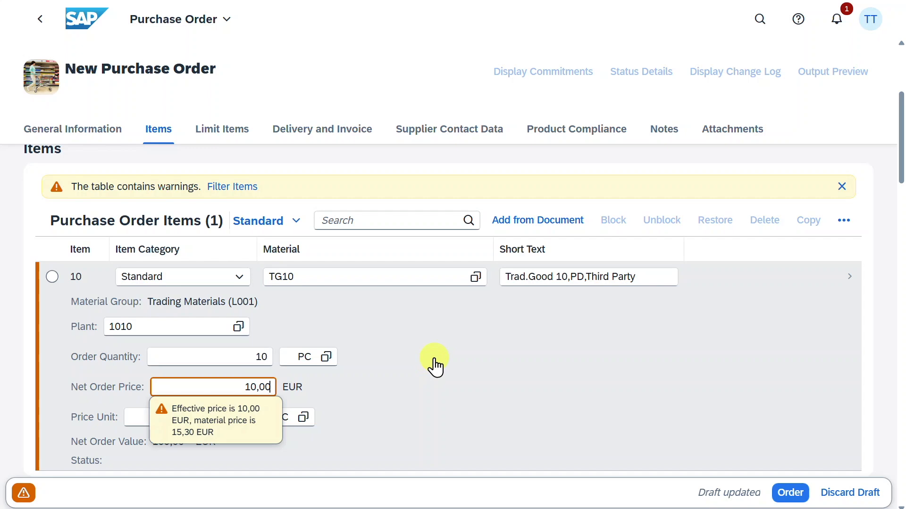
- Place the purchase order
{"action": "left_click", "coordinate": [434, 367]}
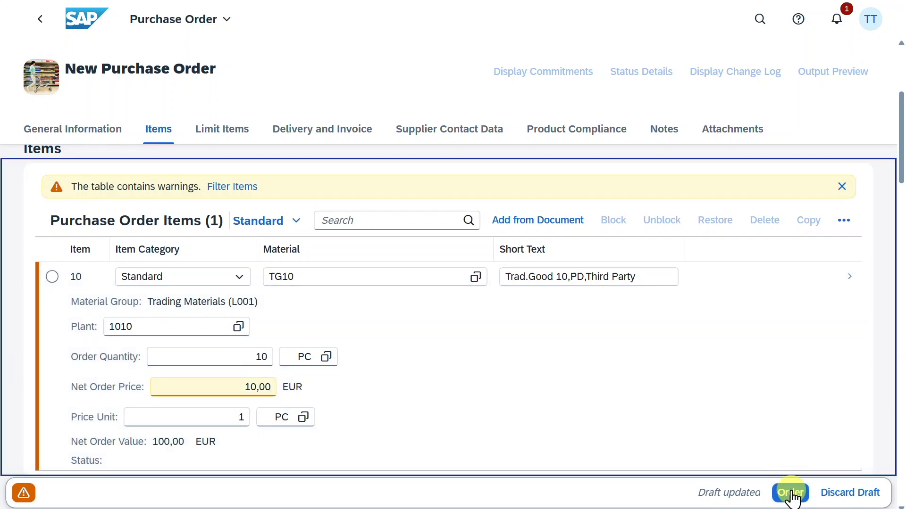
{"action": "left_click", "coordinate": [790, 493]}
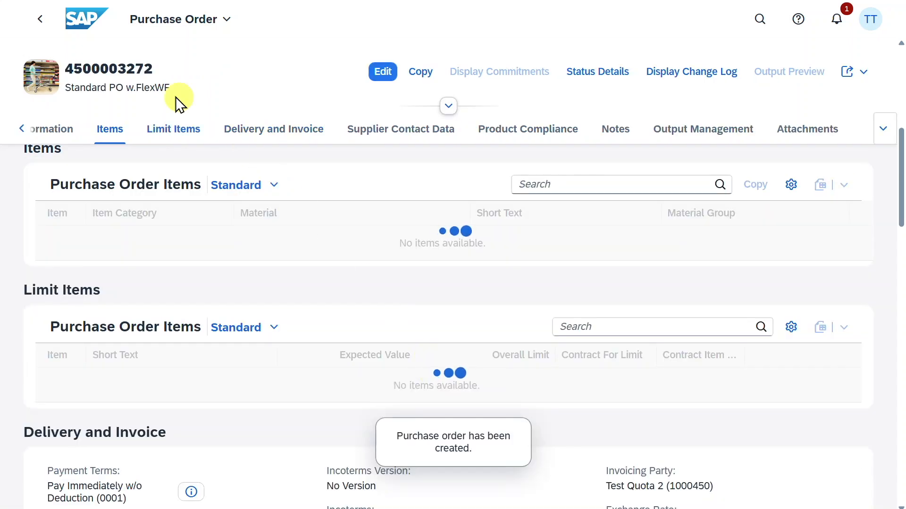
- Copy the new purchase order number and open the Post Goods Receipt for Purchasing Document app
{"action": "left_click_drag", "start_coordinate": [68, 69], "coordinate": [154, 69]}
{"action": "key", "text": "ctrl+c"}
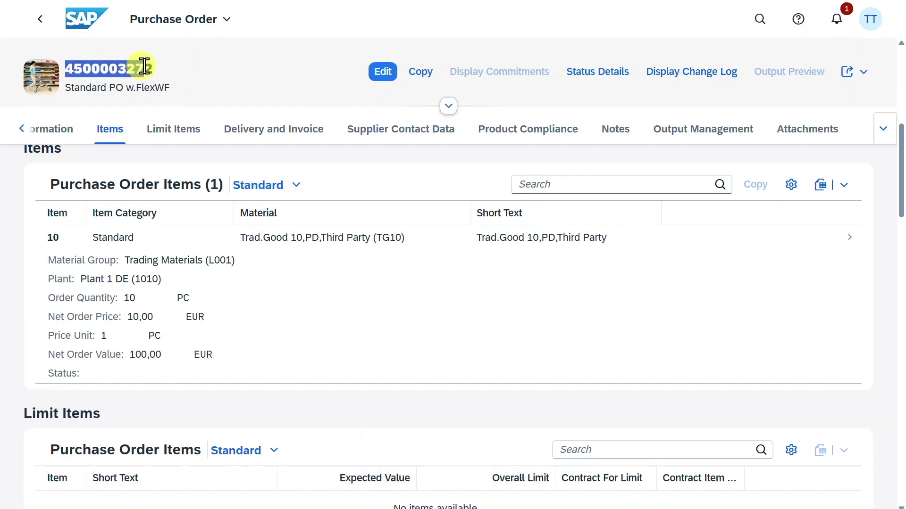
{"action": "left_click", "coordinate": [758, 23]}
{"action": "type", "text": "post good"}
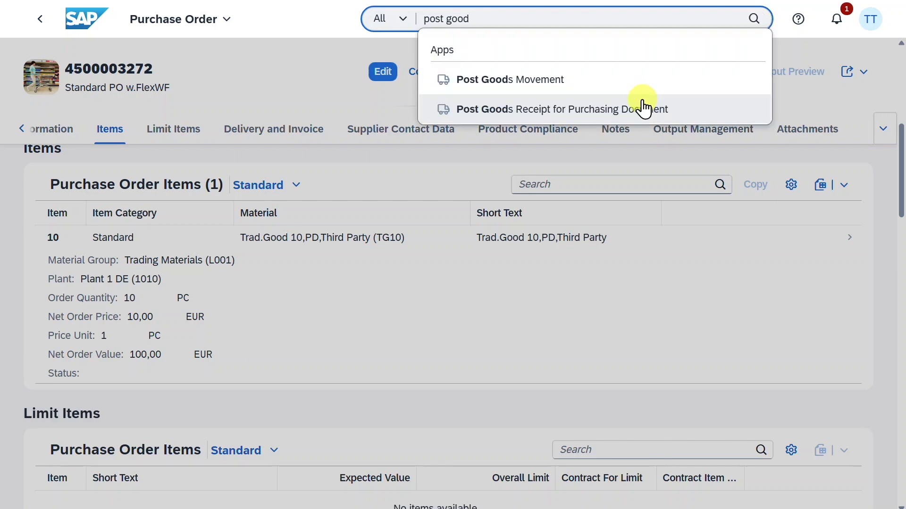
{"action": "left_click", "coordinate": [568, 111]}
- Paste the purchase order number as the purchasing document to load it
{"action": "left_click", "coordinate": [473, 68]}
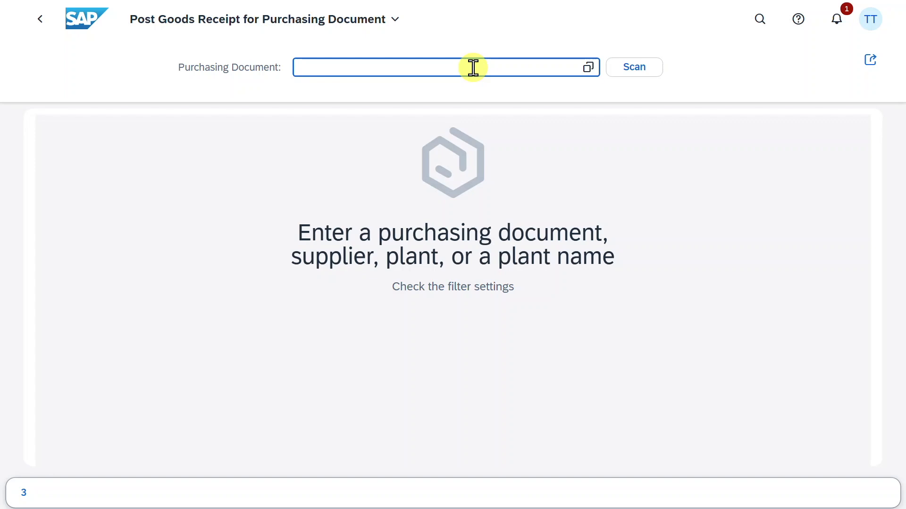
{"action": "key", "text": "ctrl+v"}
{"action": "left_click", "coordinate": [457, 117]}
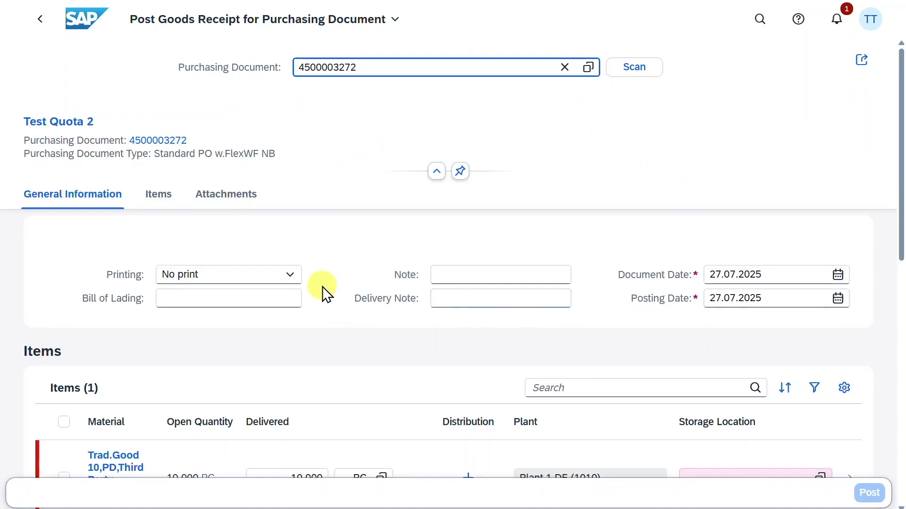
- Set the item's storage location to Std. storage 1 (101A)
{"action": "left_click_drag", "start_coordinate": [900, 241], "coordinate": [902, 257]}
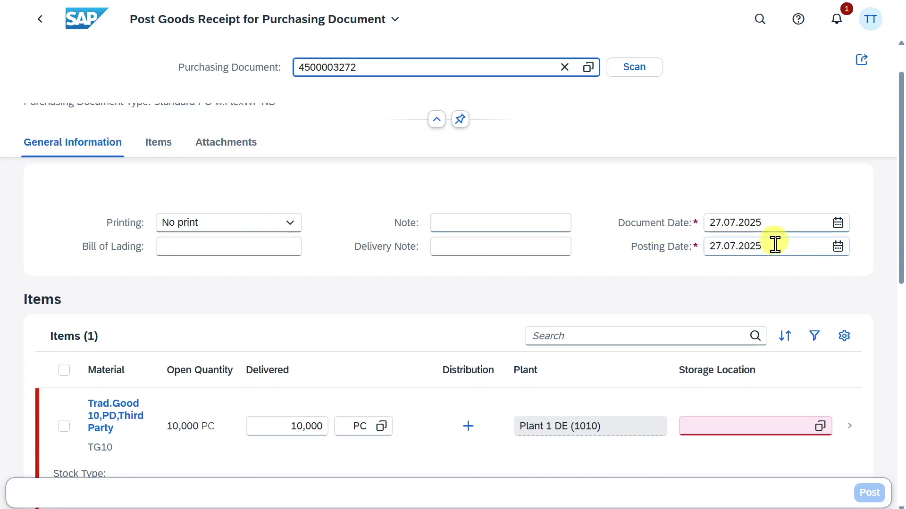
{"action": "scroll", "coordinate": [774, 247], "scroll_direction": "down", "scroll_amount": 3}
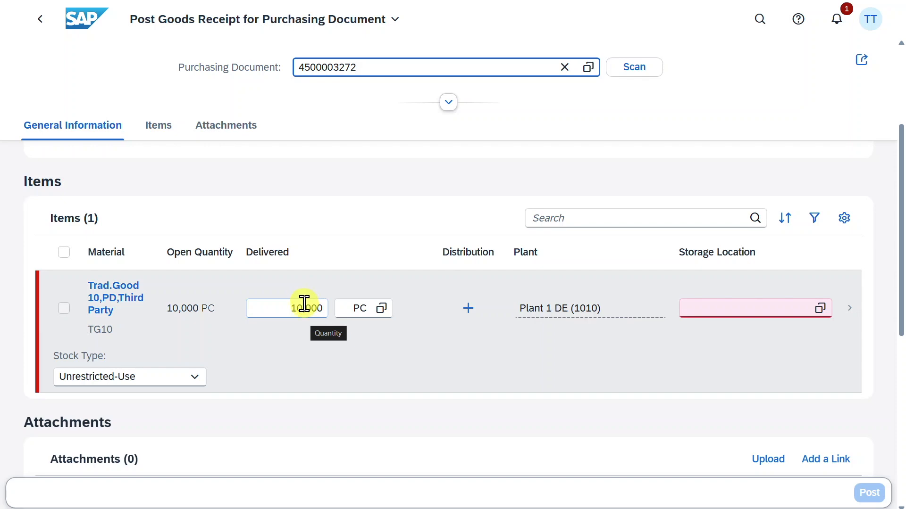
{"action": "left_click", "coordinate": [785, 310]}
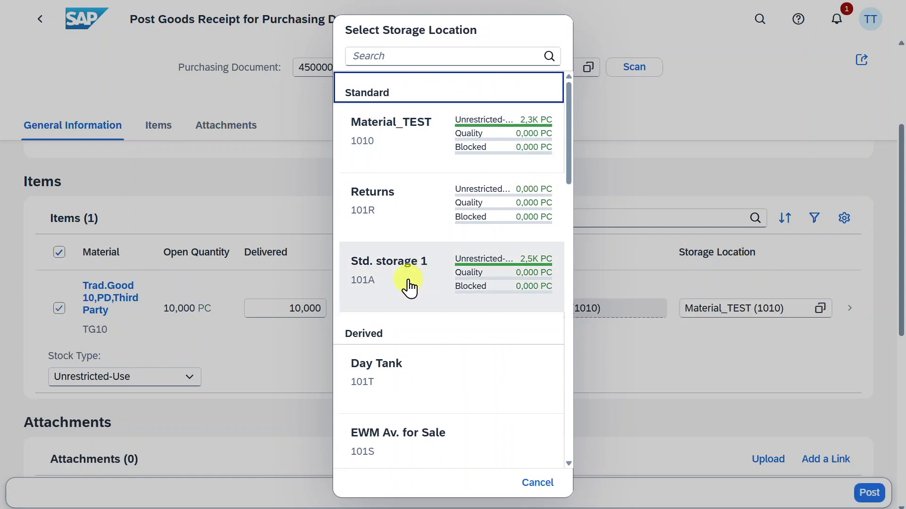
{"action": "left_click", "coordinate": [408, 288]}
- Enter Test as the delivery note and post the goods receipt
{"action": "scroll", "coordinate": [418, 314], "scroll_direction": "up", "scroll_amount": 3}
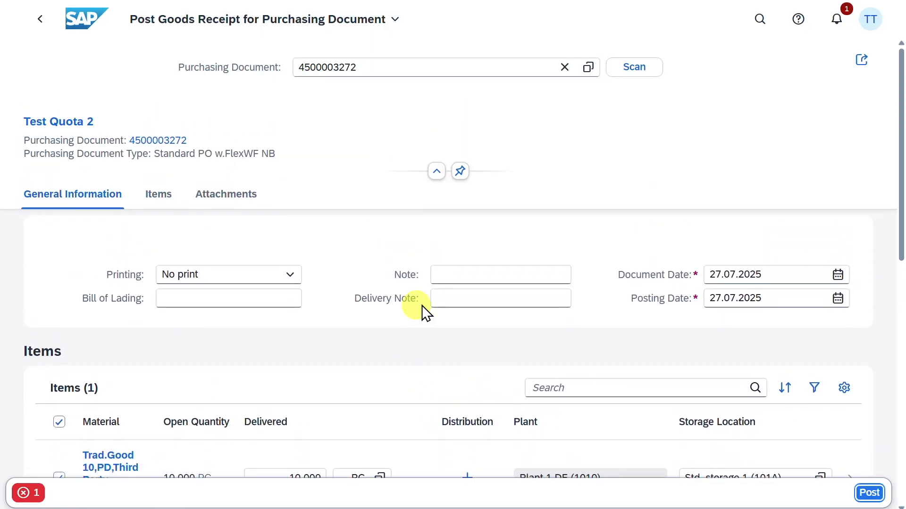
{"action": "left_click", "coordinate": [491, 294]}
{"action": "type", "text": "Test"}
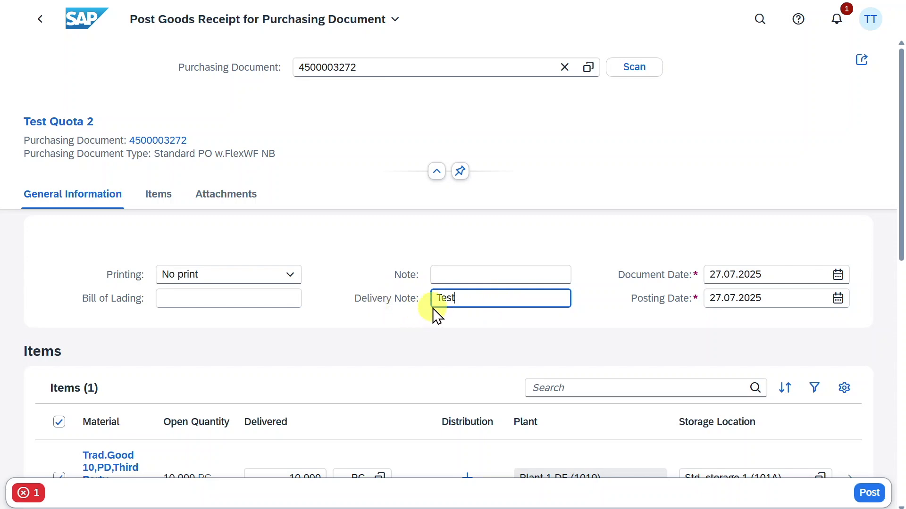
{"action": "left_click", "coordinate": [870, 494]}
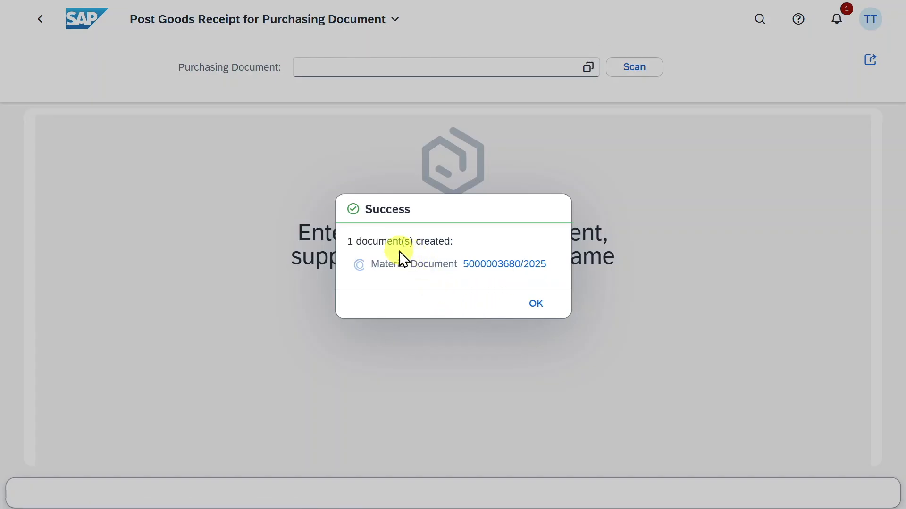
- Follow the material document's process flow to open its accounting document in Manage Journal Entries - New version
{"action": "left_click", "coordinate": [487, 266]}
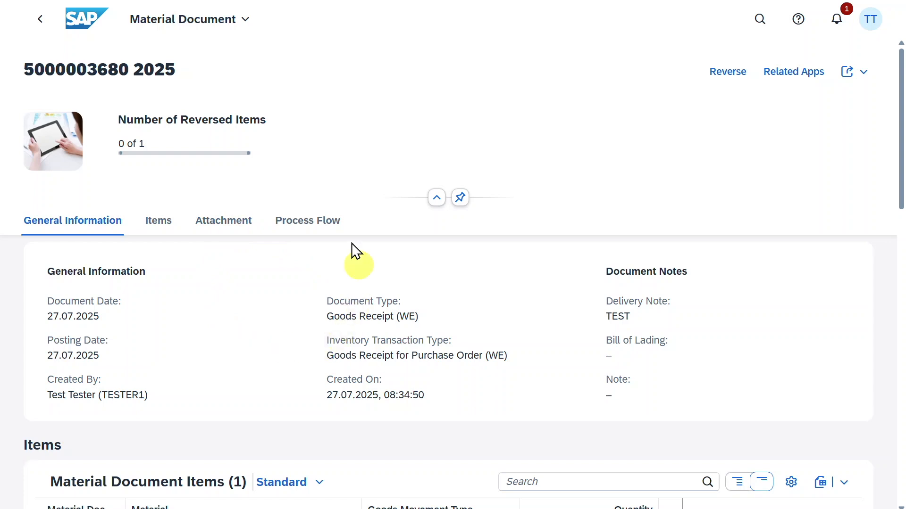
{"action": "left_click", "coordinate": [290, 221]}
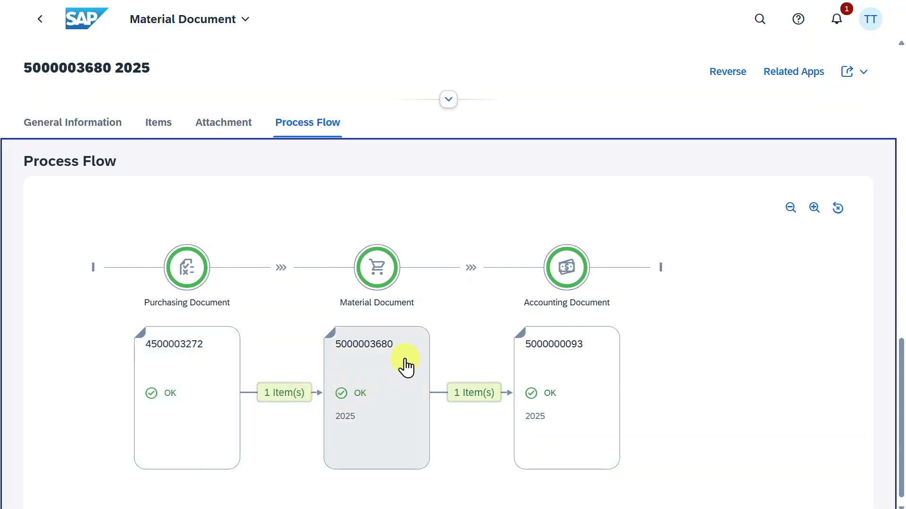
{"action": "left_click", "coordinate": [581, 377]}
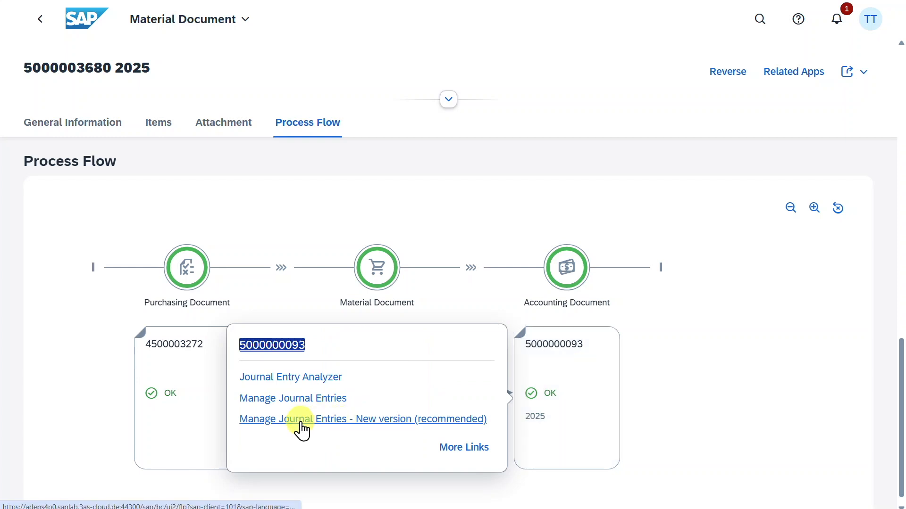
{"action": "left_click", "coordinate": [339, 426]}
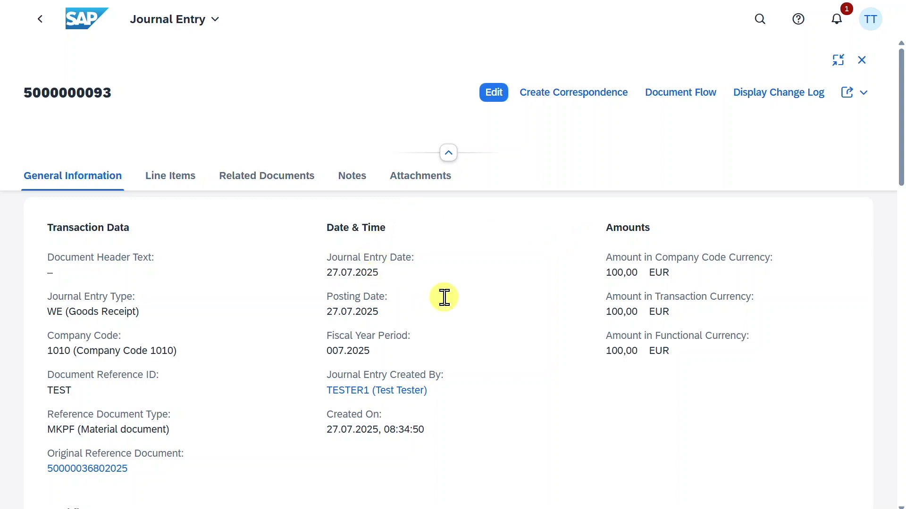
- Review the journal entry's line items, widening the G/L Account column
{"action": "scroll", "coordinate": [527, 282], "scroll_direction": "down", "scroll_amount": 5}
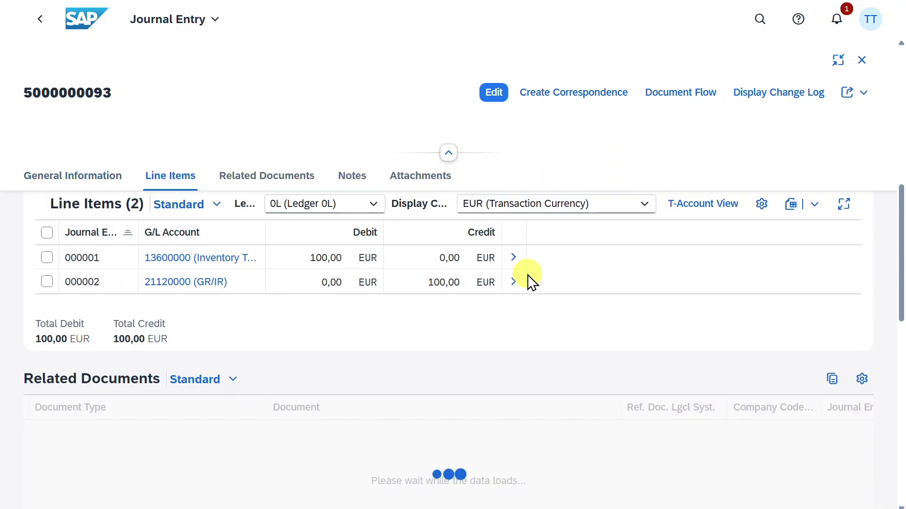
{"action": "scroll", "coordinate": [528, 282], "scroll_direction": "down", "scroll_amount": 2}
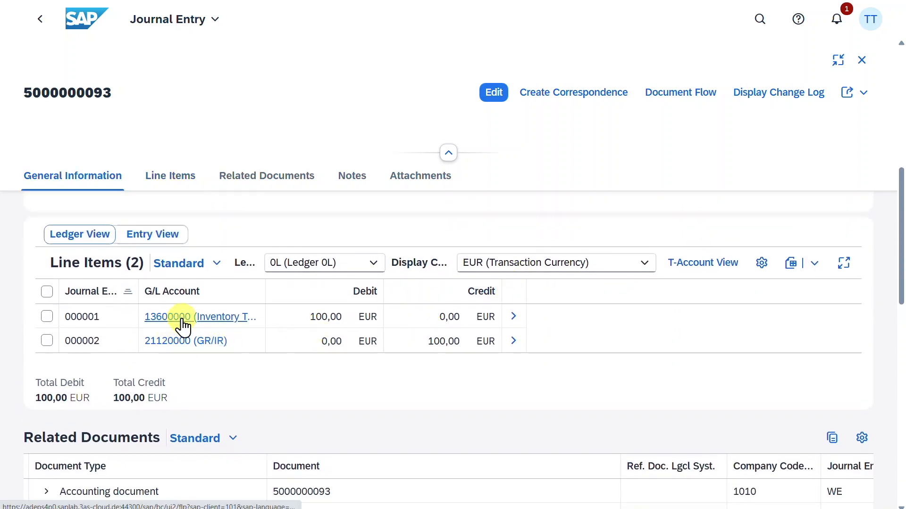
{"action": "double_click", "coordinate": [264, 293]}
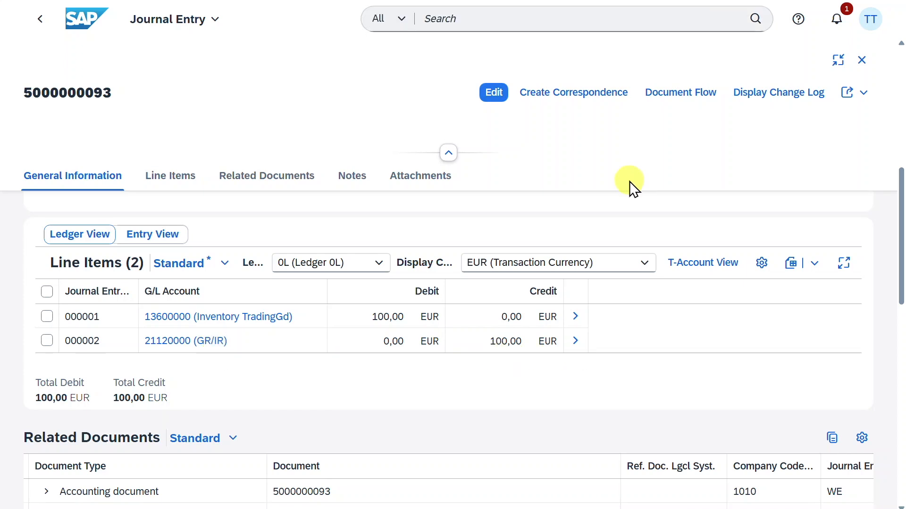
- Search for and open the Create Supplier Invoice app
{"action": "left_click", "coordinate": [568, 23]}
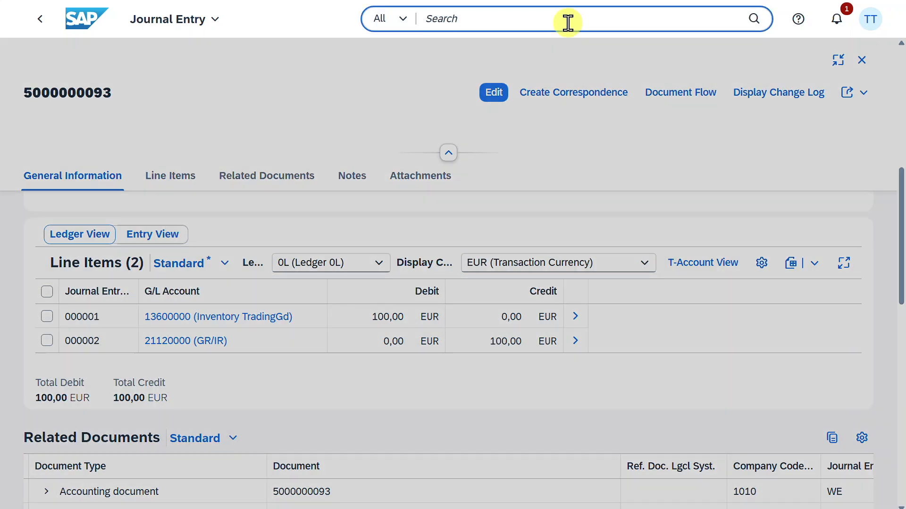
{"action": "type", "text": "create su"}
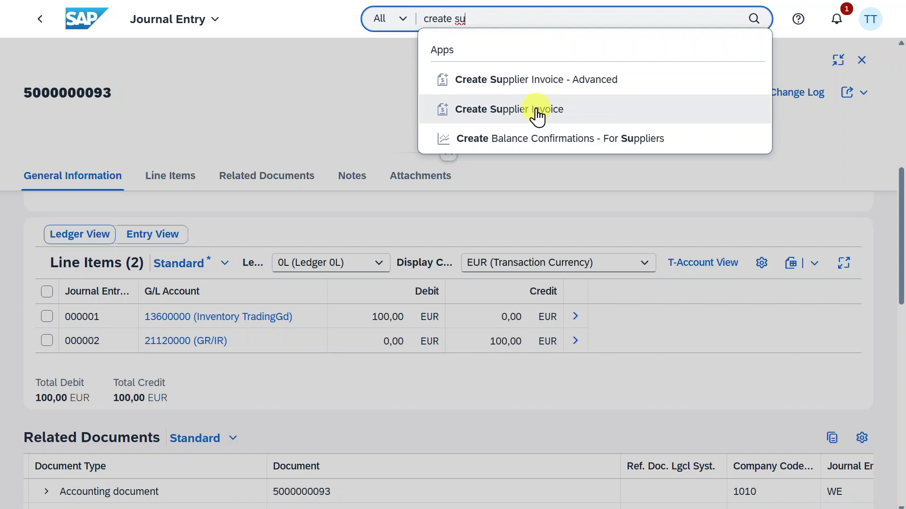
{"action": "left_click", "coordinate": [537, 113]}
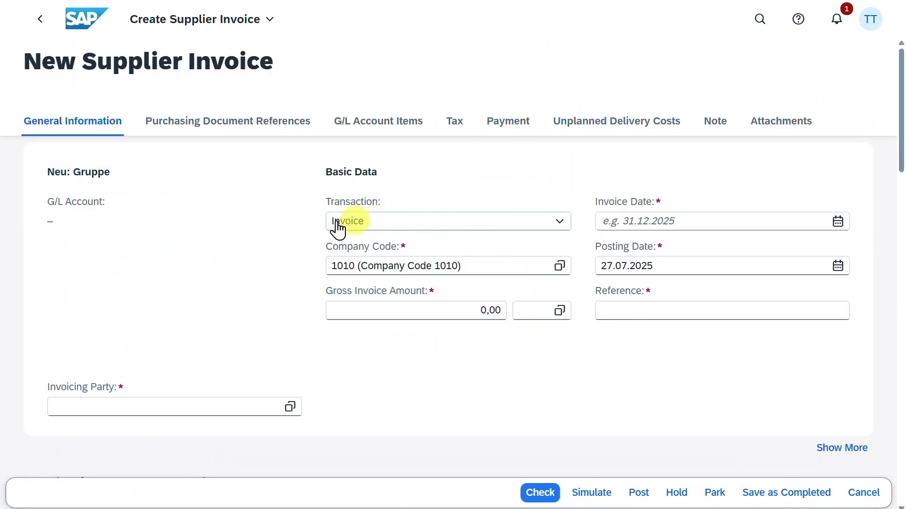
- Set the invoice date to 27.07.2025, copying it from the posting date
{"action": "left_click", "coordinate": [453, 236]}
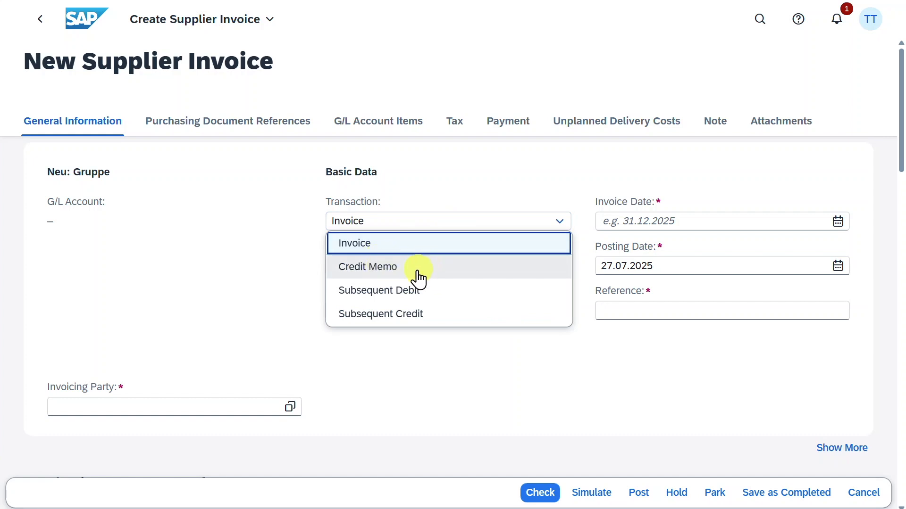
{"action": "left_click", "coordinate": [486, 367]}
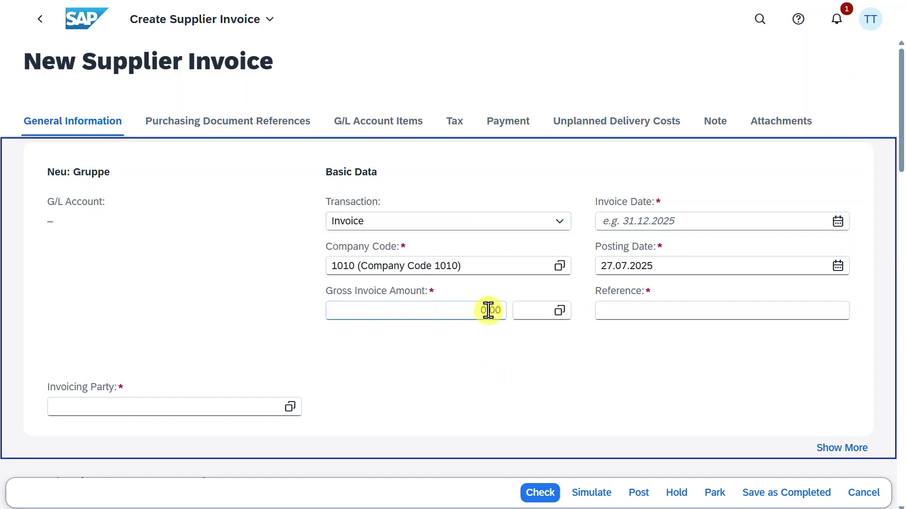
{"action": "left_click", "coordinate": [633, 220]}
{"action": "left_click", "coordinate": [629, 270]}
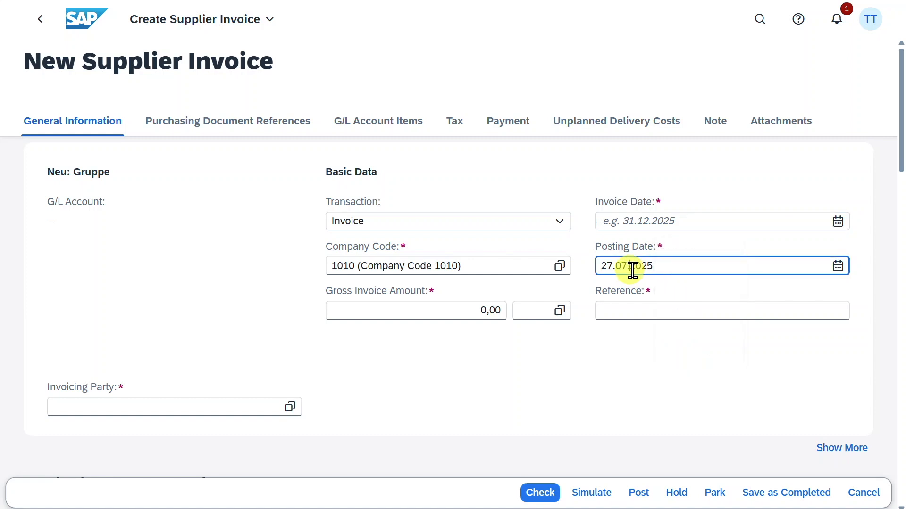
{"action": "left_click_drag", "start_coordinate": [664, 265], "coordinate": [579, 265]}
{"action": "key", "text": "ctrl+c"}
{"action": "left_click", "coordinate": [642, 222]}
{"action": "key", "text": "ctrl+v"}
{"action": "left_click", "coordinate": [461, 307]}
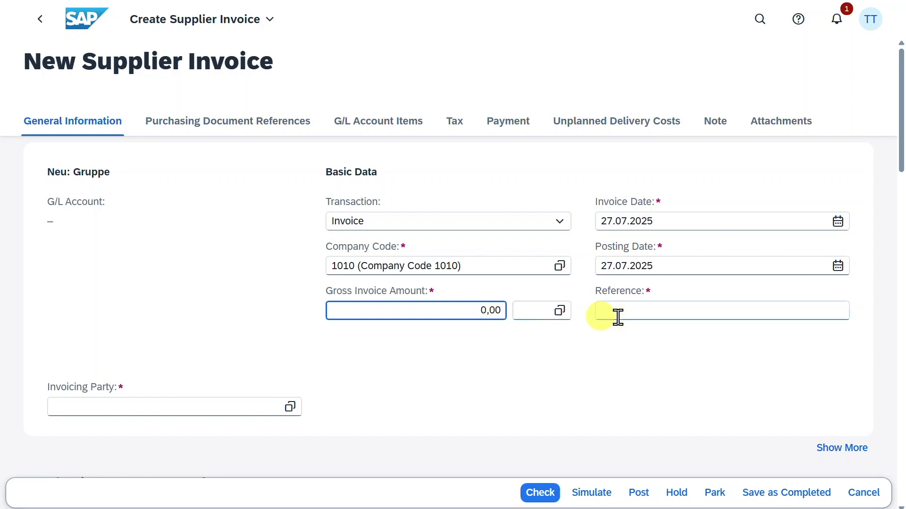
- Enter TEST as the invoice reference and fill in the invoicing party
{"action": "left_click", "coordinate": [637, 313]}
{"action": "type", "text": "Test"}
{"action": "left_click", "coordinate": [252, 407]}
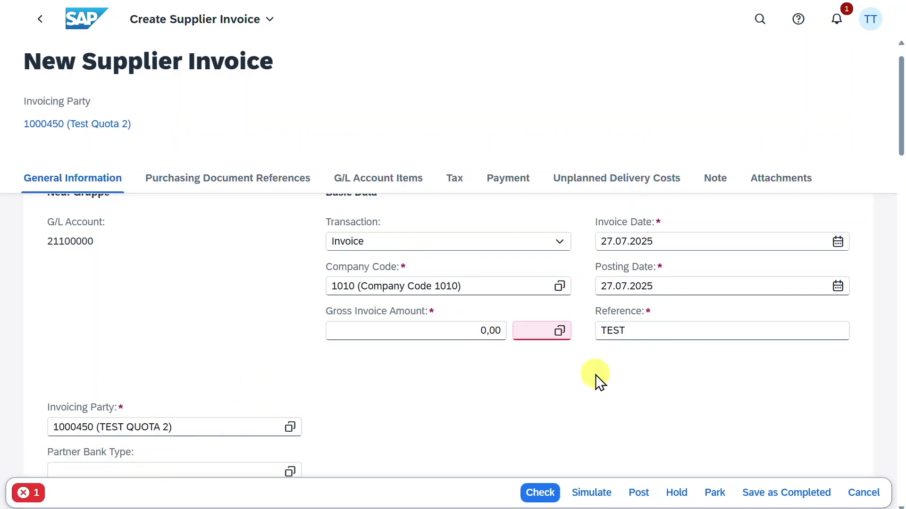
{"action": "scroll", "coordinate": [596, 375], "scroll_direction": "down", "scroll_amount": 8}
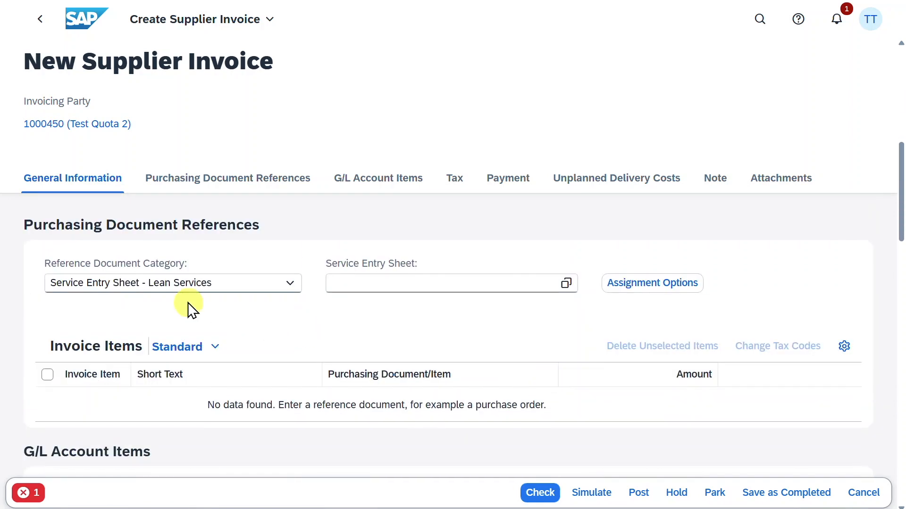
{"action": "left_click", "coordinate": [198, 285]}
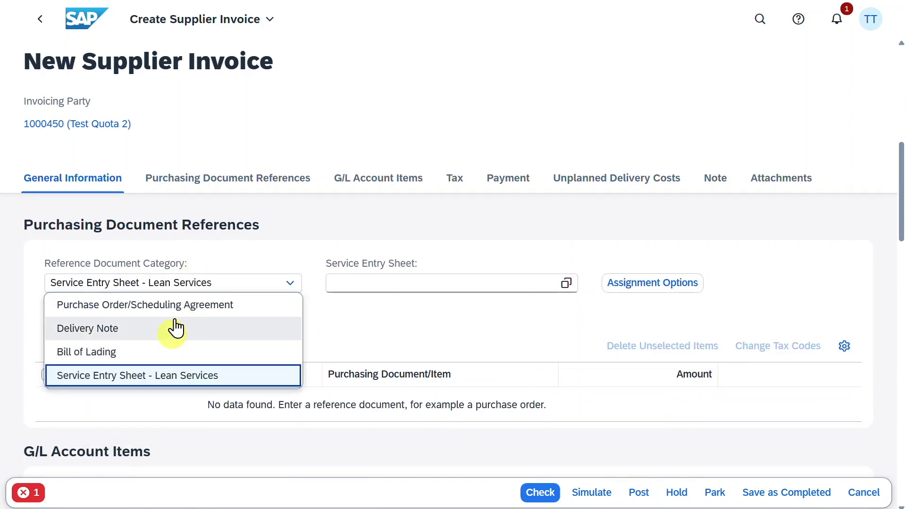
{"action": "left_click", "coordinate": [179, 306]}
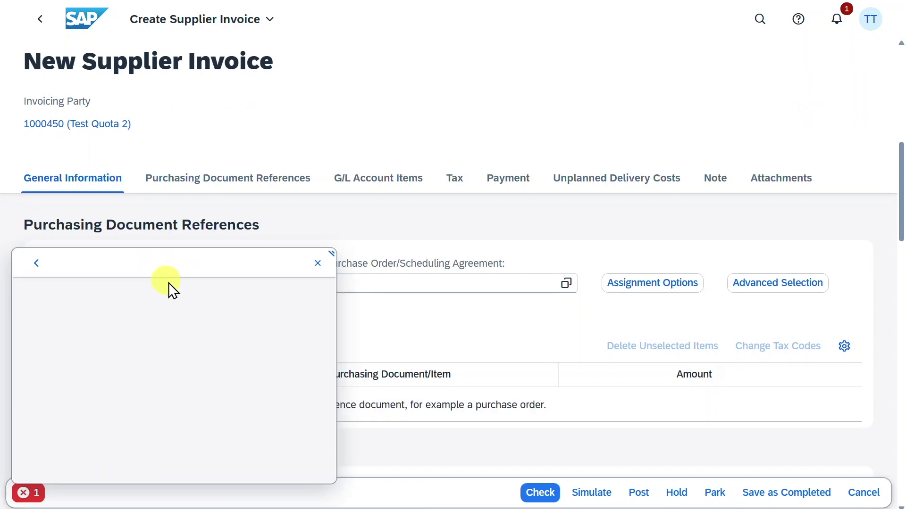
{"action": "left_click", "coordinate": [317, 263]}
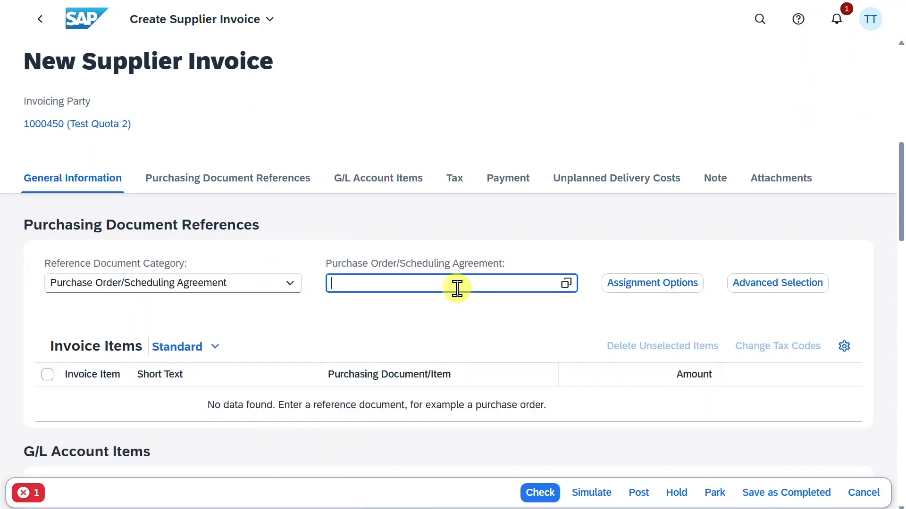
{"action": "key", "text": "ctrl+v"}
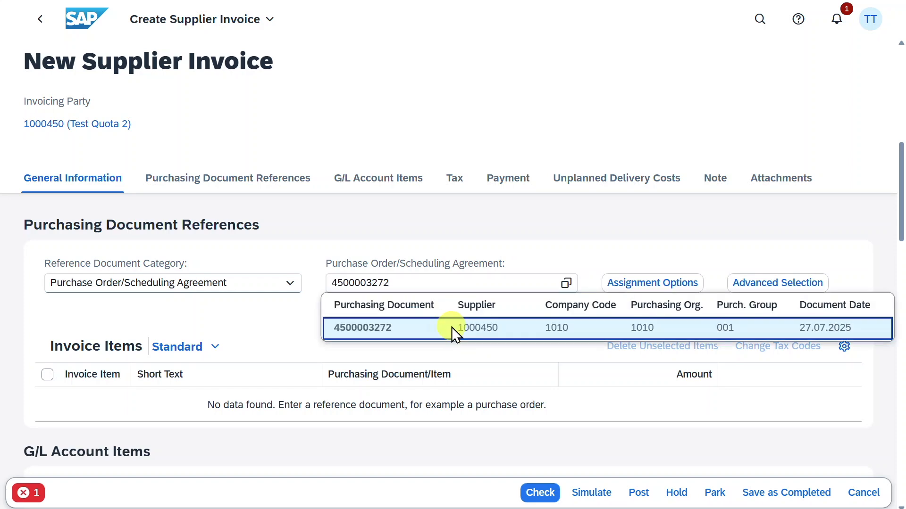
{"action": "left_click", "coordinate": [450, 328]}
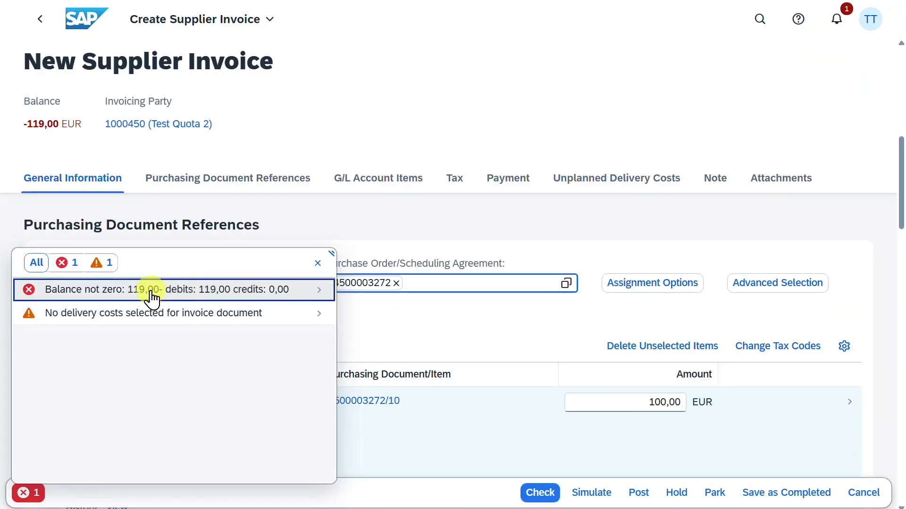
- Enter a gross invoice amount of 119 EUR and check the invoice
{"action": "left_click", "coordinate": [317, 265]}
{"action": "scroll", "coordinate": [439, 353], "scroll_direction": "up", "scroll_amount": 8}
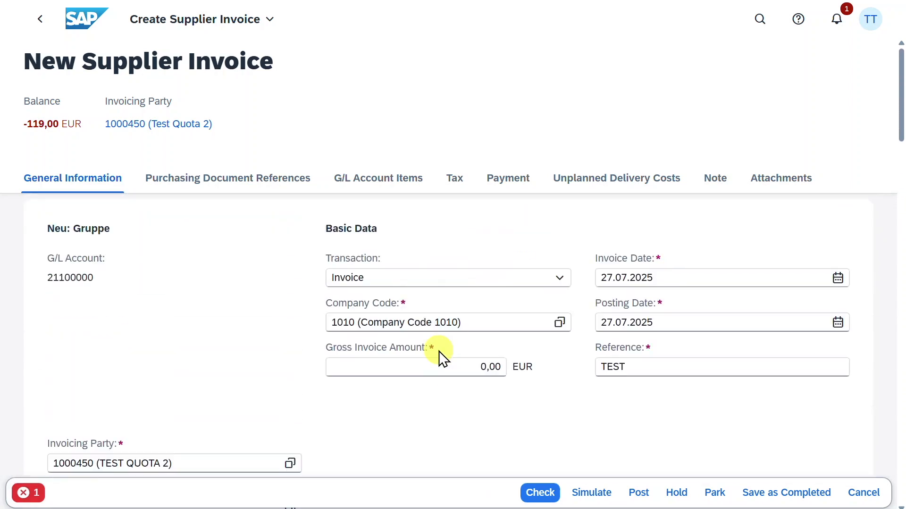
{"action": "left_click", "coordinate": [466, 360]}
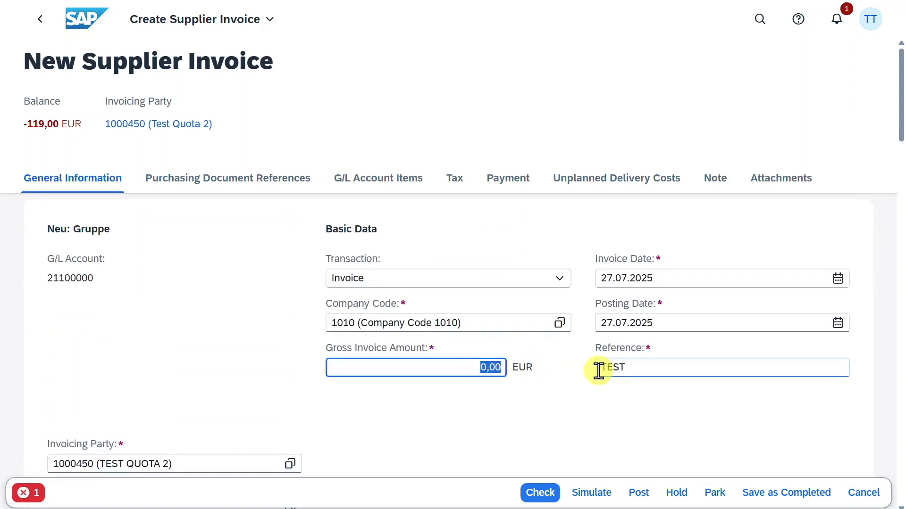
{"action": "type", "text": "119"}
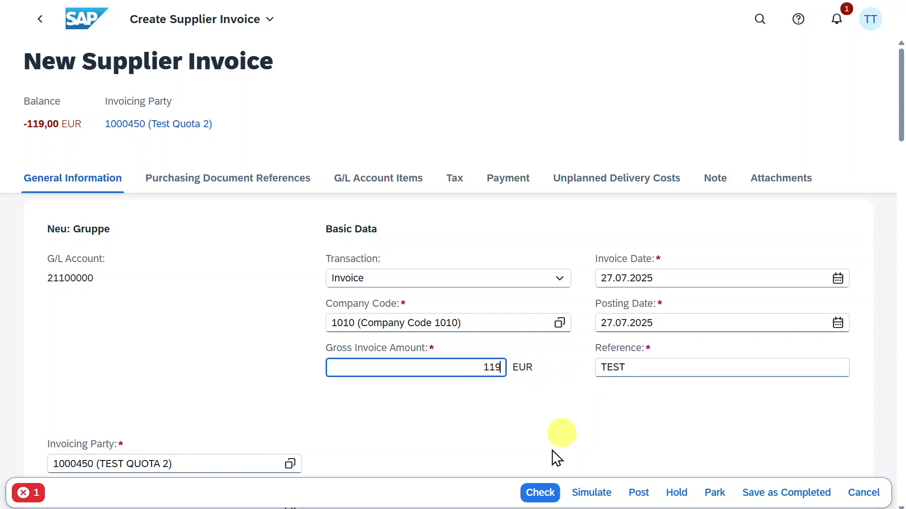
{"action": "left_click", "coordinate": [540, 493]}
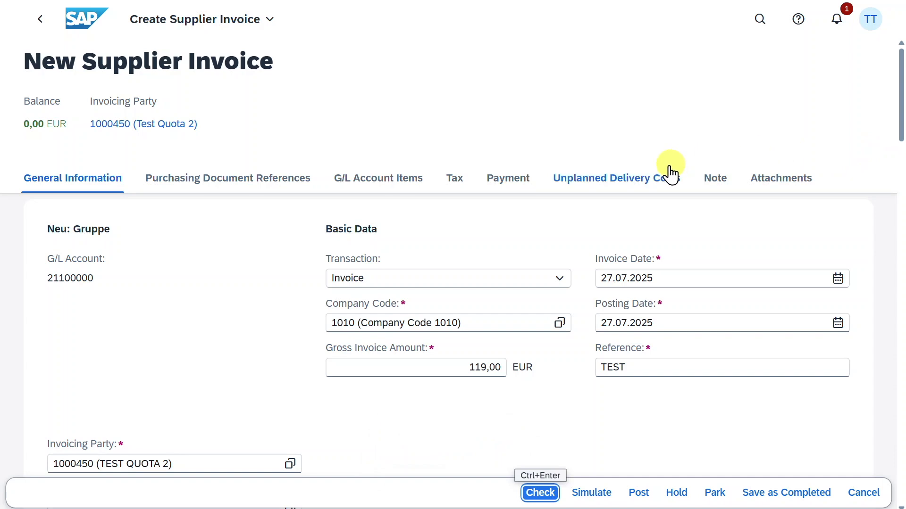
- Review the invoice's tax and payment sections and simulate the posting
{"action": "left_click", "coordinate": [456, 185]}
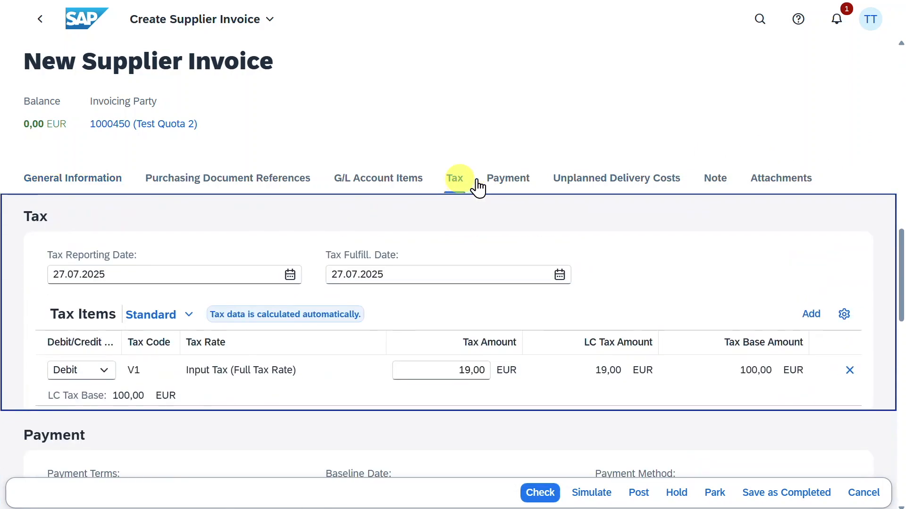
{"action": "left_click", "coordinate": [507, 186]}
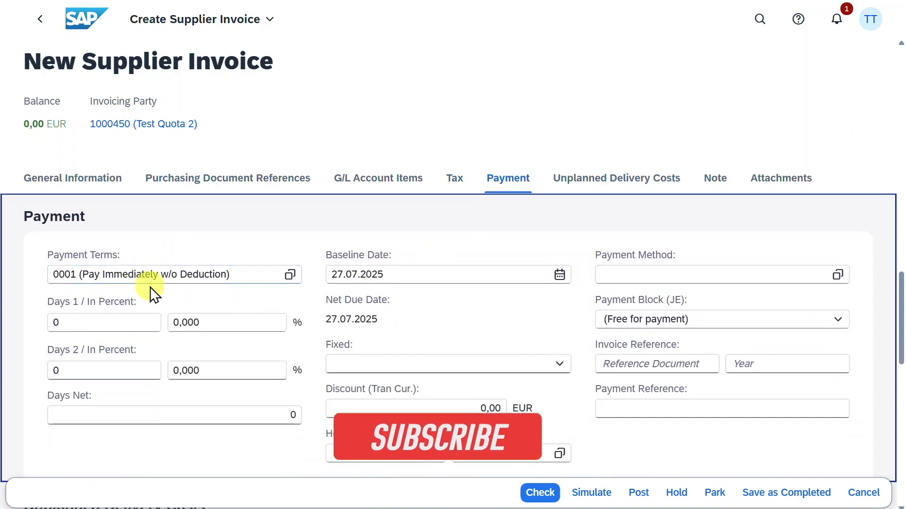
{"action": "left_click", "coordinate": [593, 492]}
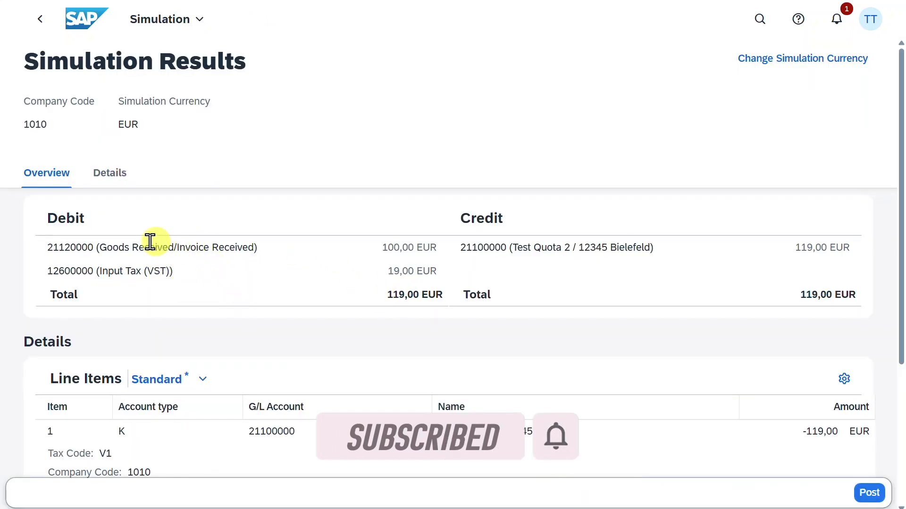
- Review the simulated debit and credit lines and post the supplier invoice
{"action": "left_click_drag", "start_coordinate": [93, 247], "coordinate": [281, 250]}
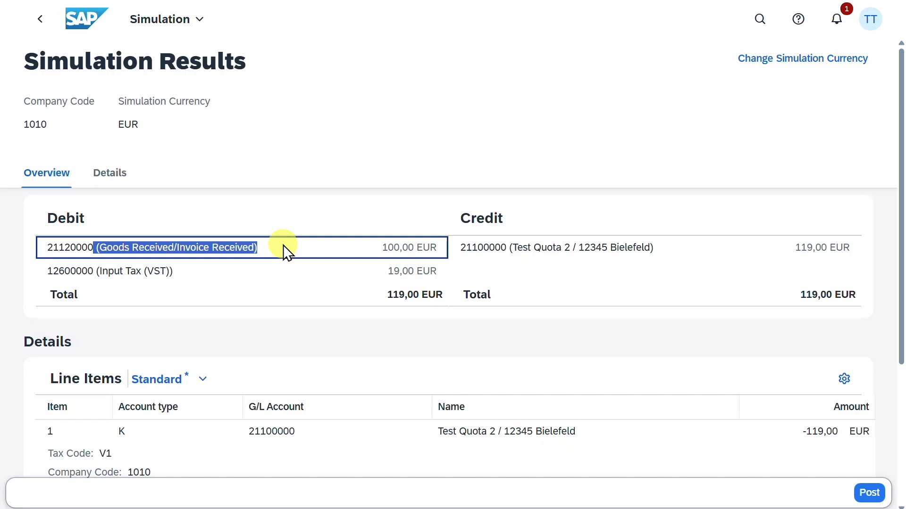
{"action": "left_click", "coordinate": [162, 270]}
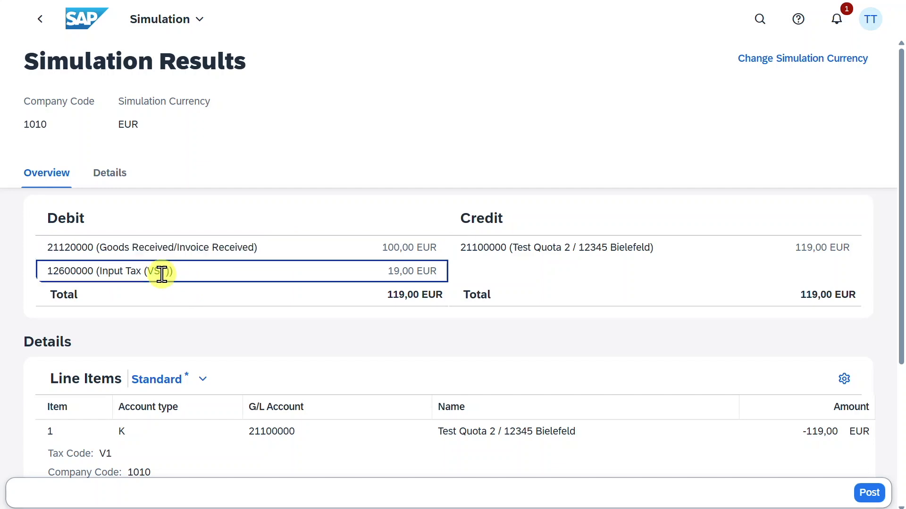
{"action": "triple_click", "coordinate": [500, 247]}
{"action": "left_click", "coordinate": [563, 187]}
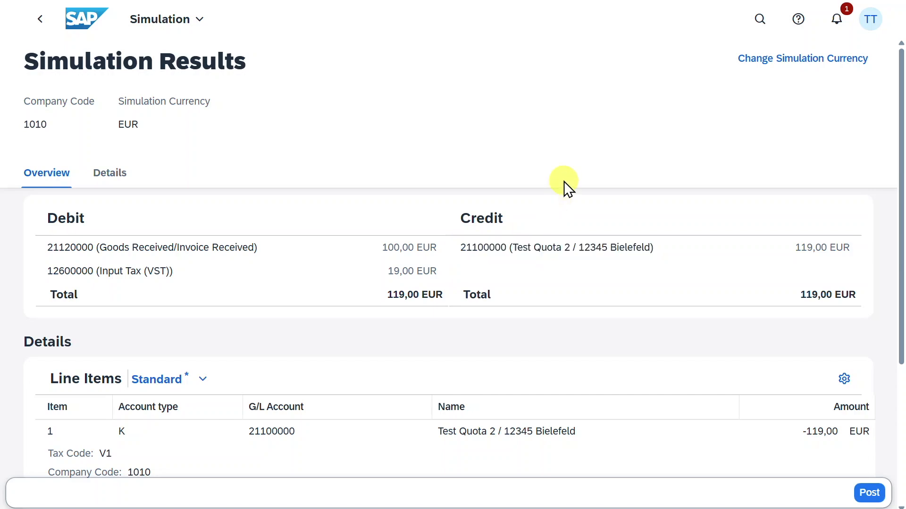
{"action": "left_click", "coordinate": [878, 494]}
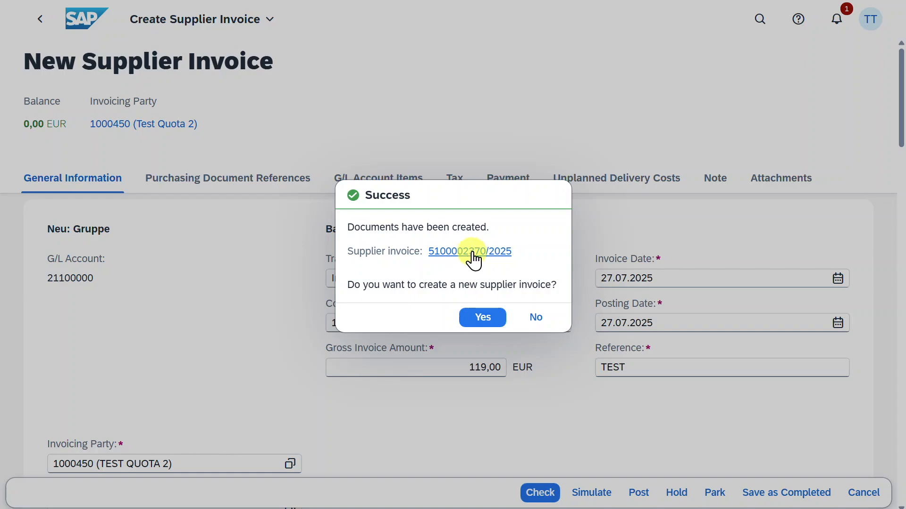
- Open the posted supplier invoice and display its accounts payable process flow
{"action": "left_click", "coordinate": [467, 252]}
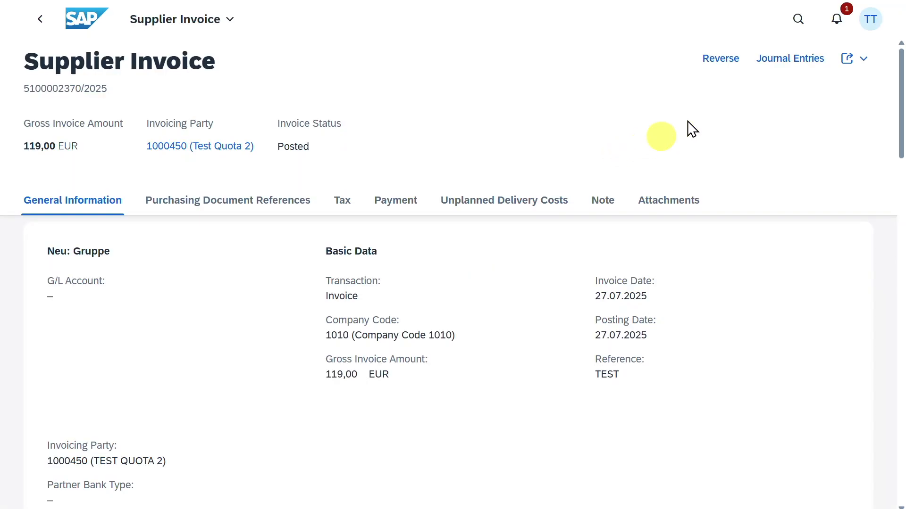
{"action": "left_click", "coordinate": [783, 61]}
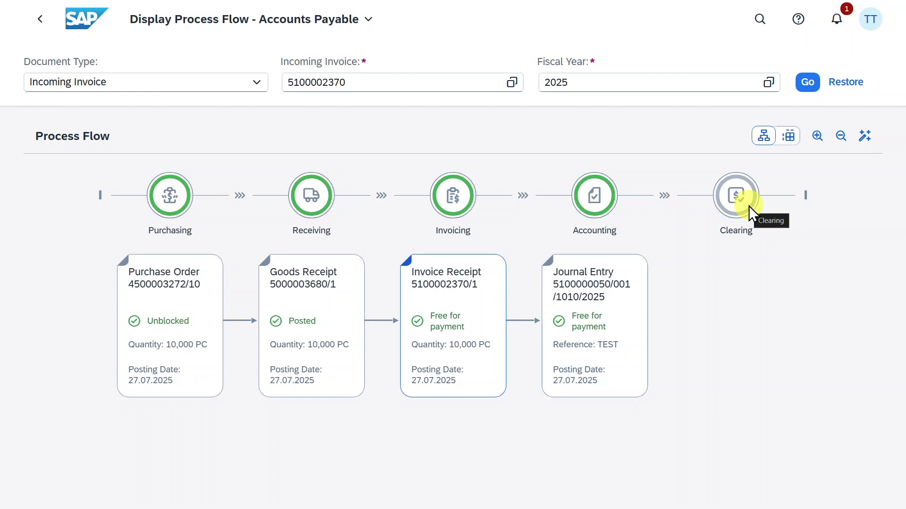
- Search for and open the Manage Automatic Payments app
{"action": "left_click", "coordinate": [756, 19]}
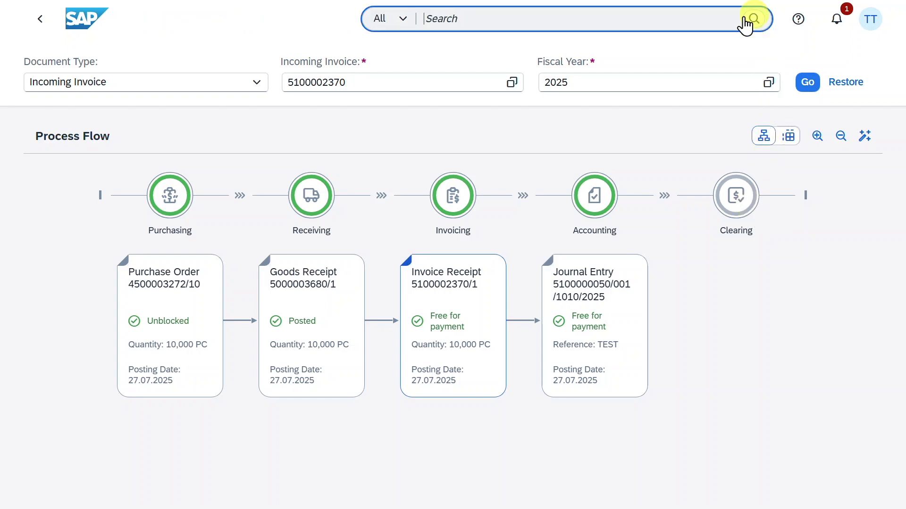
{"action": "type", "text": "manage autom"}
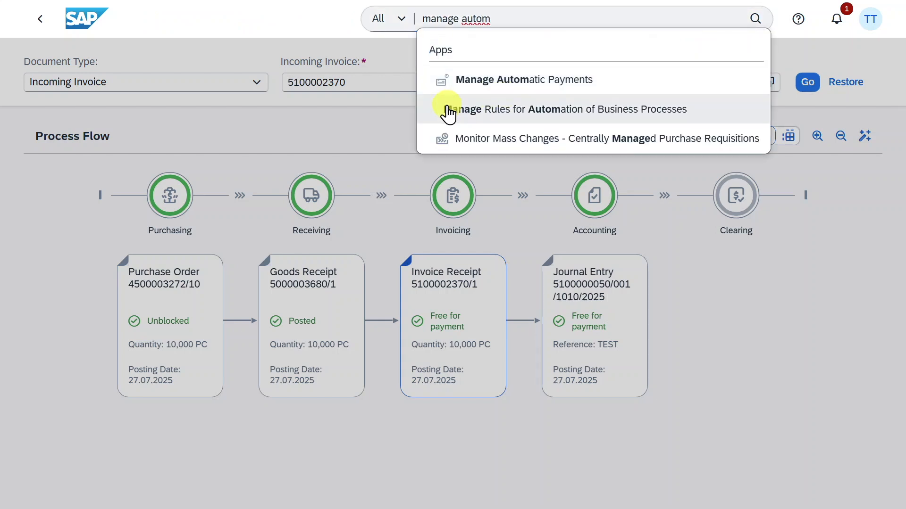
{"action": "left_click", "coordinate": [535, 80]}
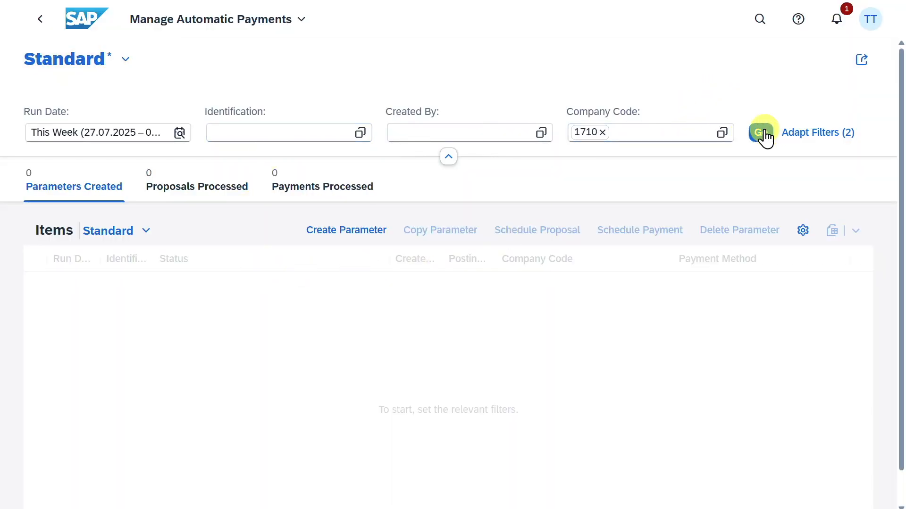
- Create a new payment parameter with run date 27.07.2025 and identification Test1
{"action": "left_click", "coordinate": [350, 231]}
{"action": "left_click_drag", "start_coordinate": [419, 228], "coordinate": [349, 230]}
{"action": "left_click", "coordinate": [413, 282]}
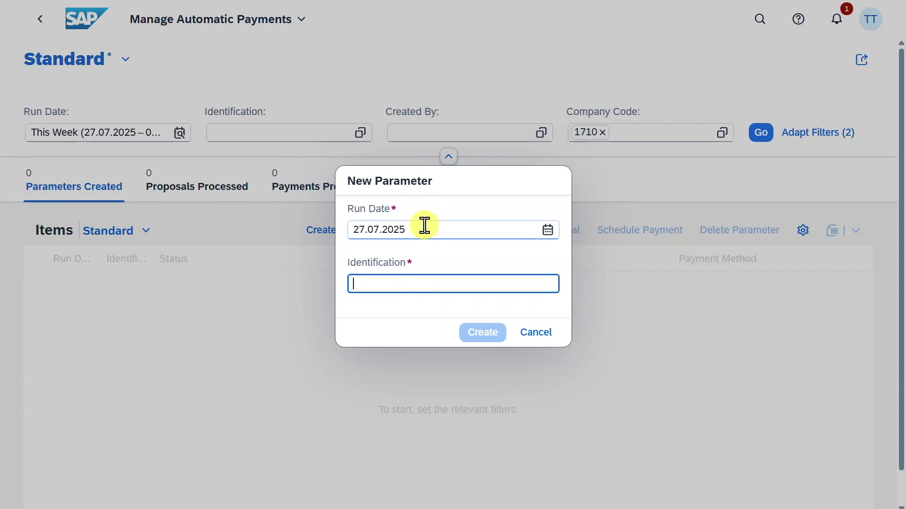
{"action": "left_click", "coordinate": [421, 228]}
{"action": "left_click", "coordinate": [390, 283]}
{"action": "left_click", "coordinate": [418, 228]}
{"action": "left_click", "coordinate": [401, 283]}
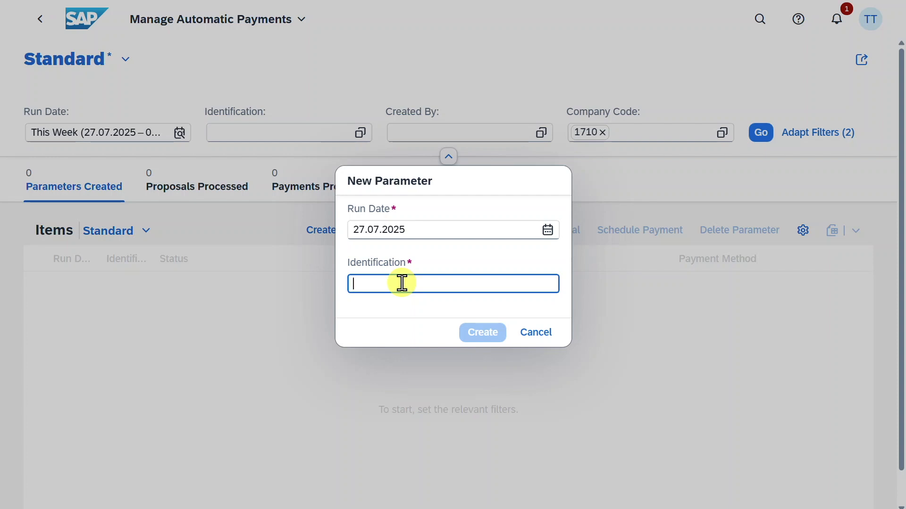
{"action": "type", "text": "Test1"}
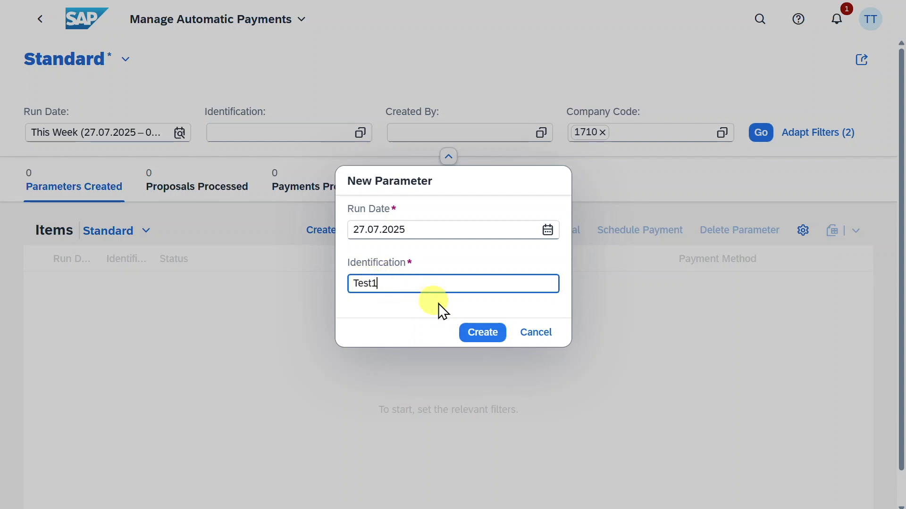
{"action": "left_click", "coordinate": [481, 333]}
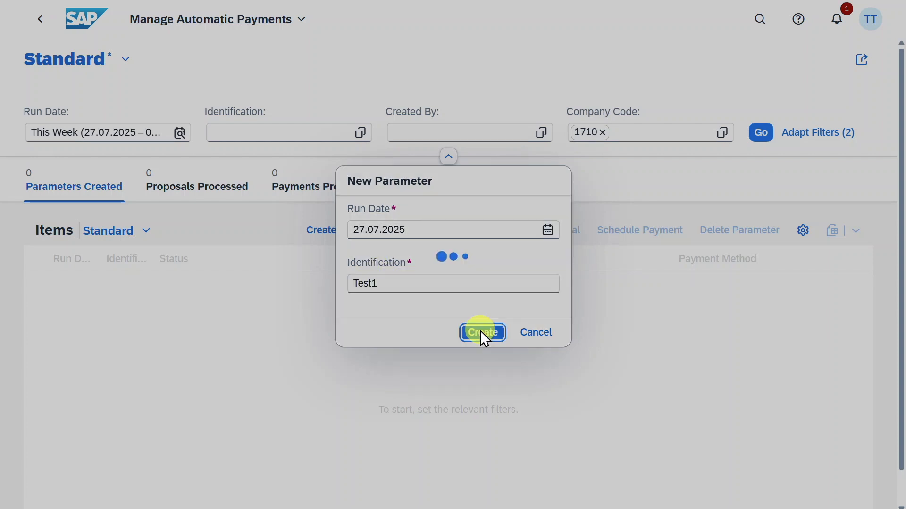
- Turn on the additional log and set the company code to 1010 in the payment parameters
{"action": "left_click", "coordinate": [122, 268]}
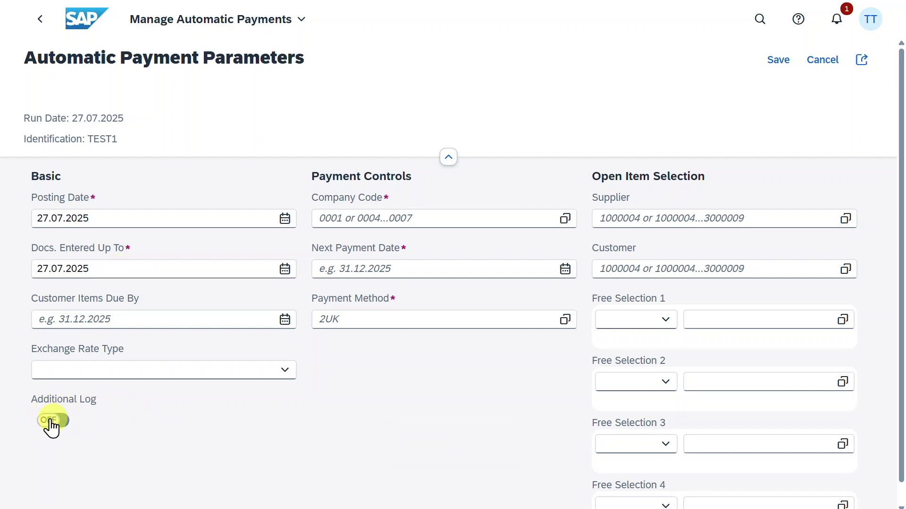
{"action": "left_click", "coordinate": [53, 421]}
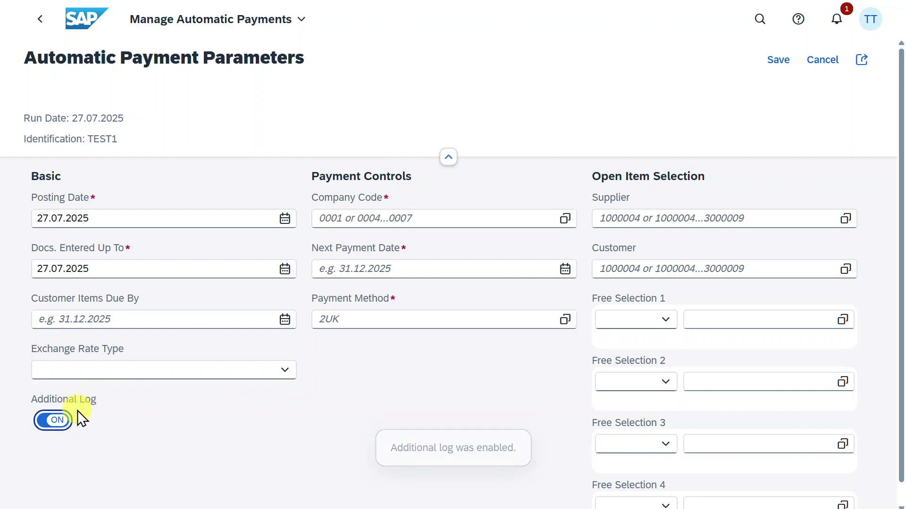
{"action": "left_click", "coordinate": [358, 219]}
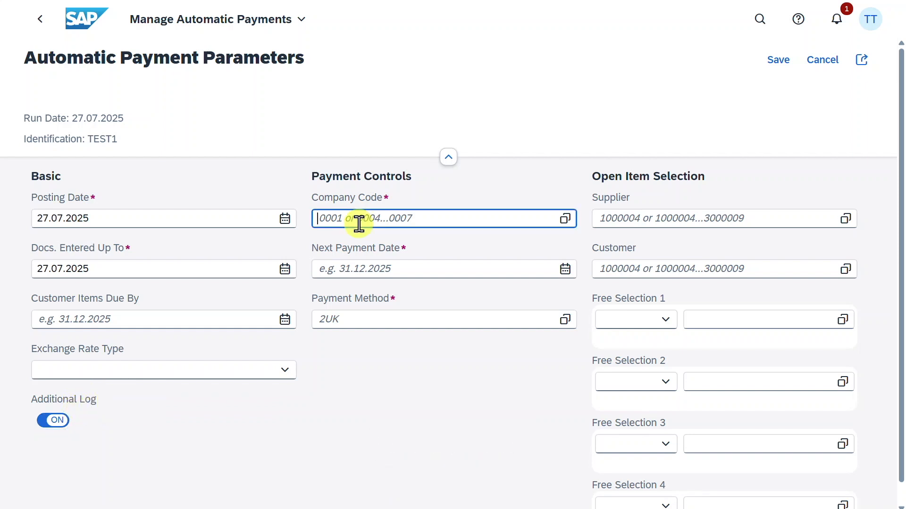
{"action": "type", "text": "1010"}
- Set the next payment date to 01.08.2025
{"action": "left_click", "coordinate": [439, 268]}
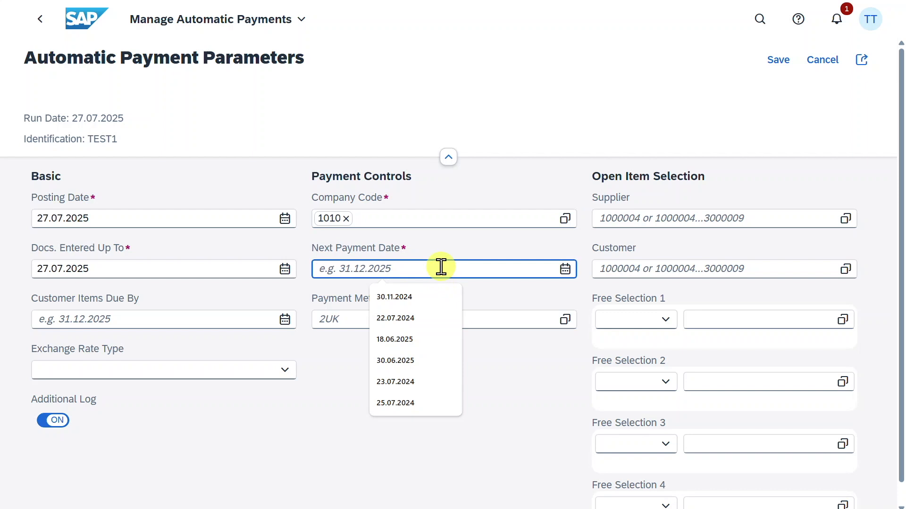
{"action": "type", "text": "01.0"}
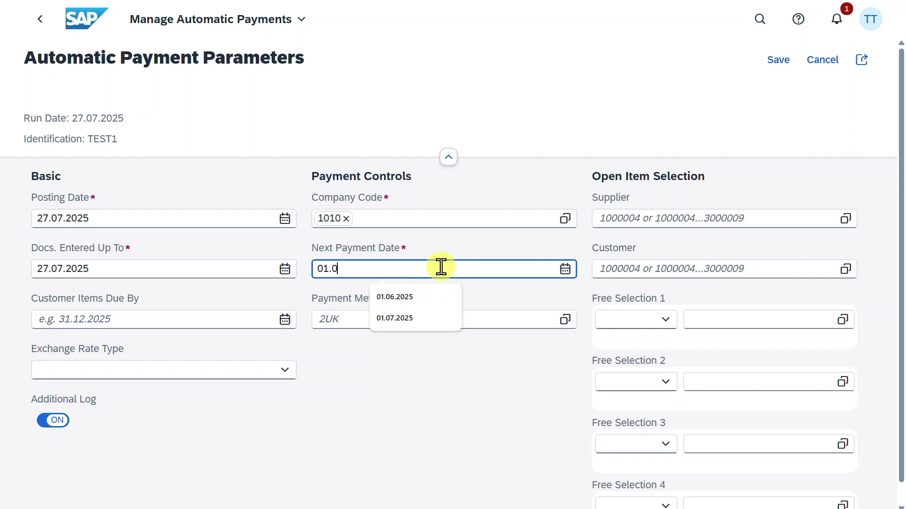
{"action": "type", "text": "8.2025"}
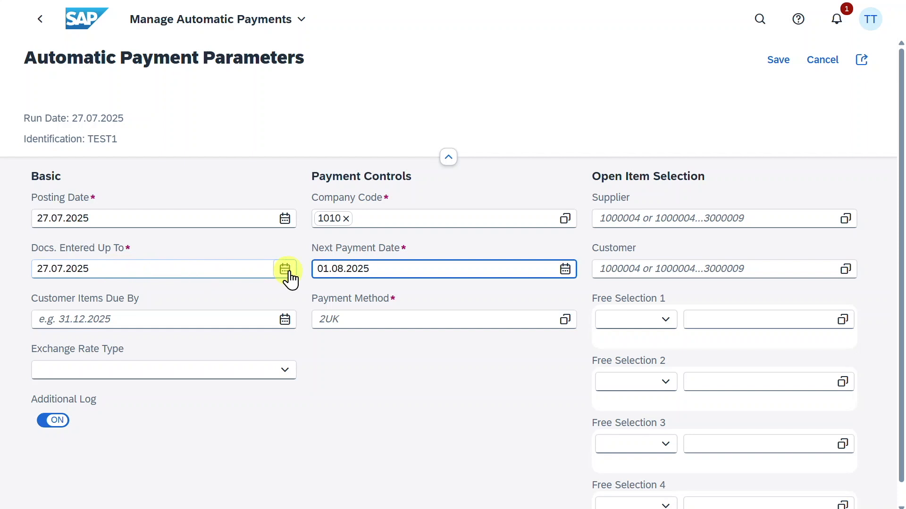
{"action": "left_click_drag", "start_coordinate": [102, 269], "coordinate": [3, 279]}
{"action": "left_click_drag", "start_coordinate": [315, 270], "coordinate": [397, 270]}
{"action": "left_click", "coordinate": [384, 268]}
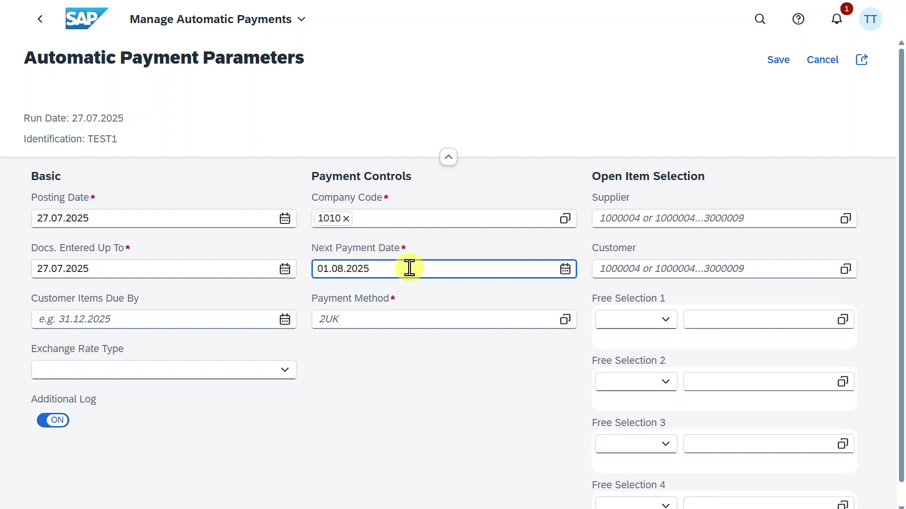
- Set the payment methods to U and T in the payment parameters
{"action": "left_click", "coordinate": [398, 317]}
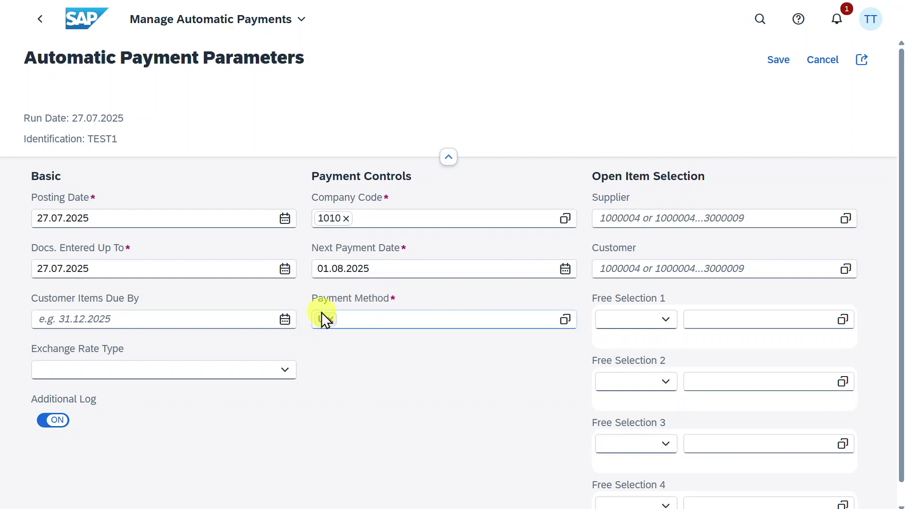
{"action": "left_click", "coordinate": [370, 321]}
{"action": "type", "text": "T"}
{"action": "key", "text": "Return"}
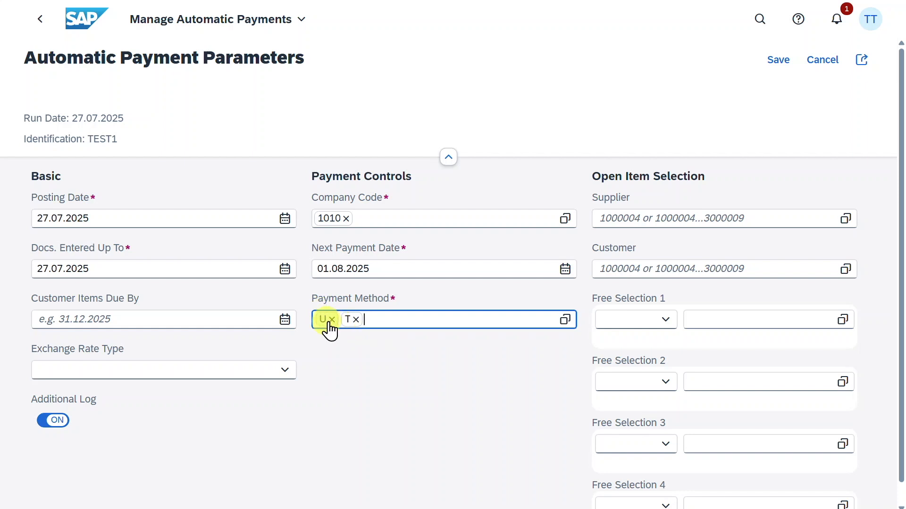
{"action": "left_click", "coordinate": [355, 320]}
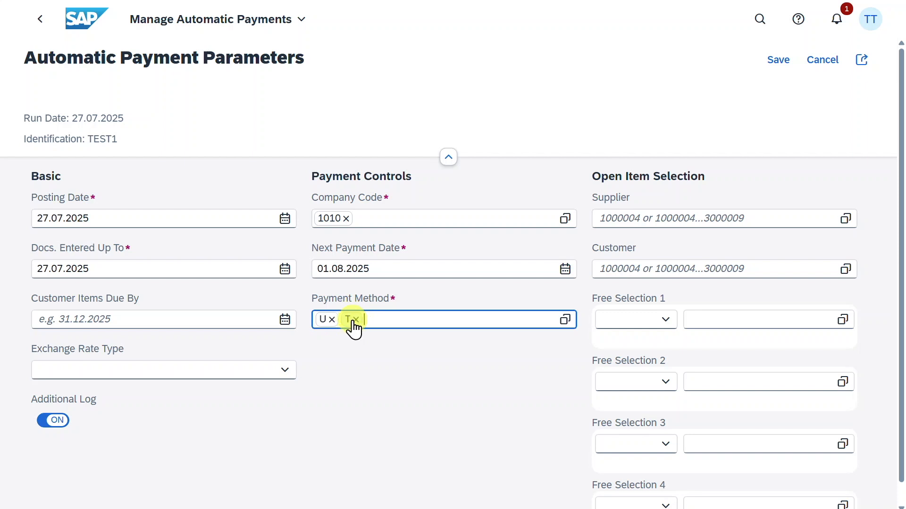
{"action": "left_click", "coordinate": [435, 293]}
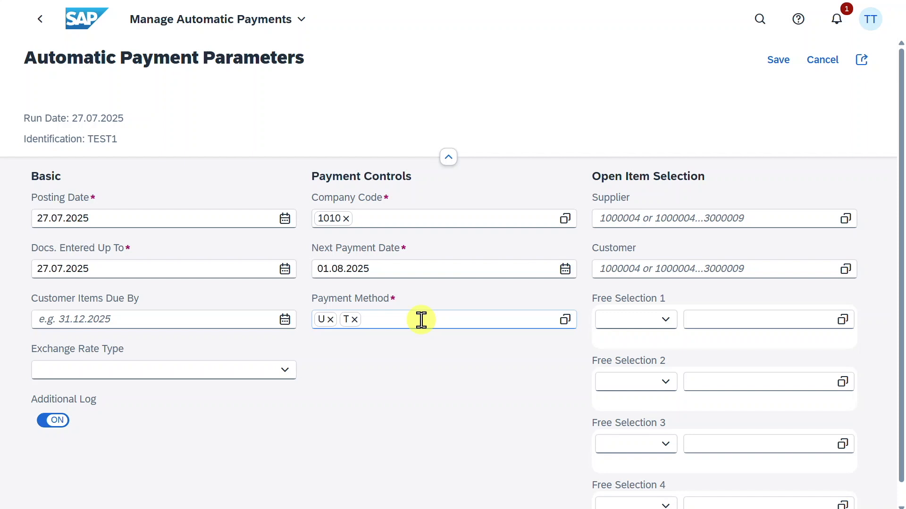
- Enter the invoice's supplier number in the open item selection and save the payment parameters
{"action": "left_click", "coordinate": [677, 223]}
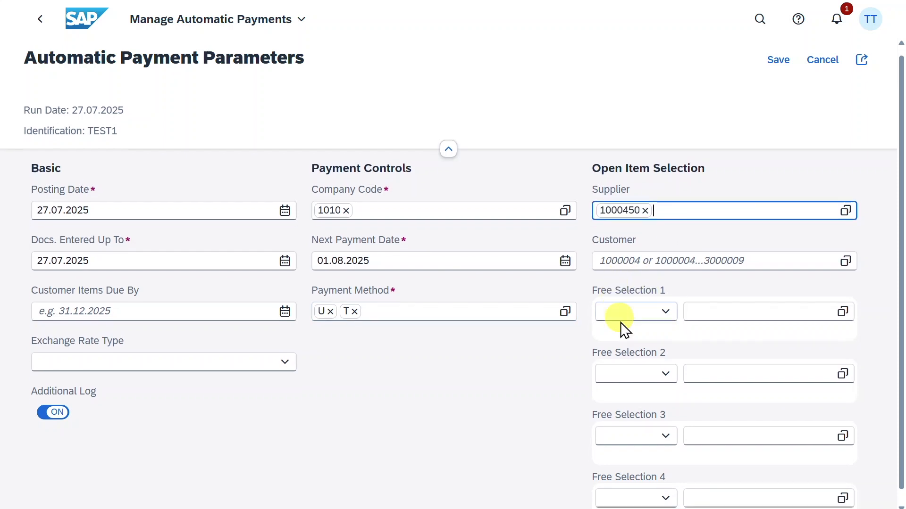
{"action": "scroll", "coordinate": [627, 321], "scroll_direction": "down", "scroll_amount": 1}
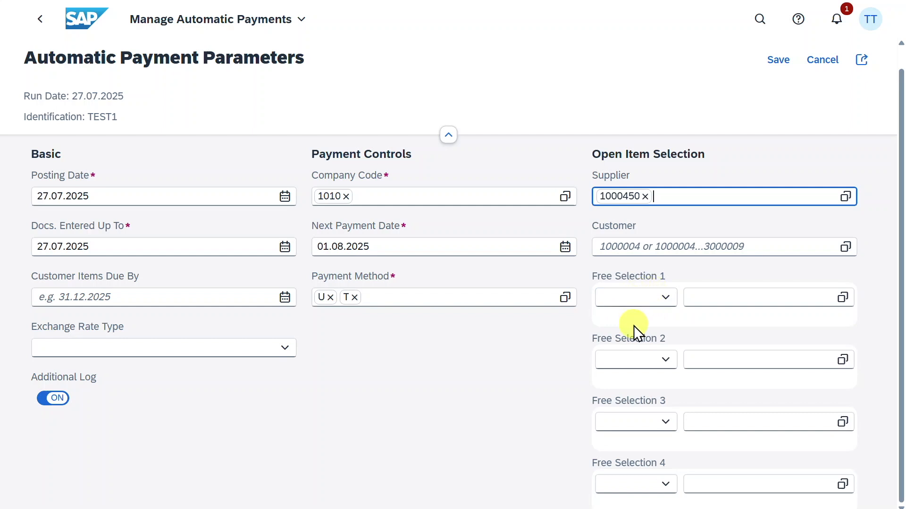
{"action": "scroll", "coordinate": [633, 338], "scroll_direction": "up", "scroll_amount": 1}
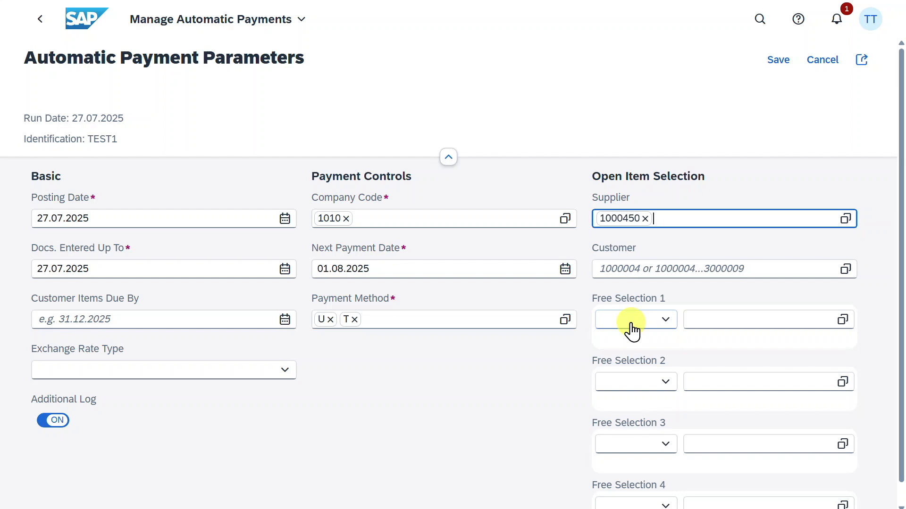
{"action": "left_click", "coordinate": [778, 60]}
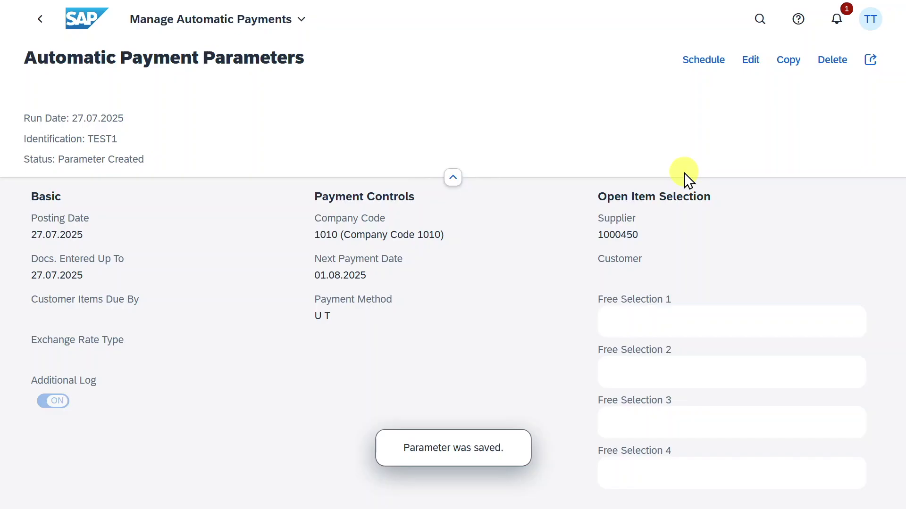
- Schedule the payment proposal for the TEST1 parameters to start immediately
{"action": "left_click", "coordinate": [714, 60]}
{"action": "left_click", "coordinate": [700, 92]}
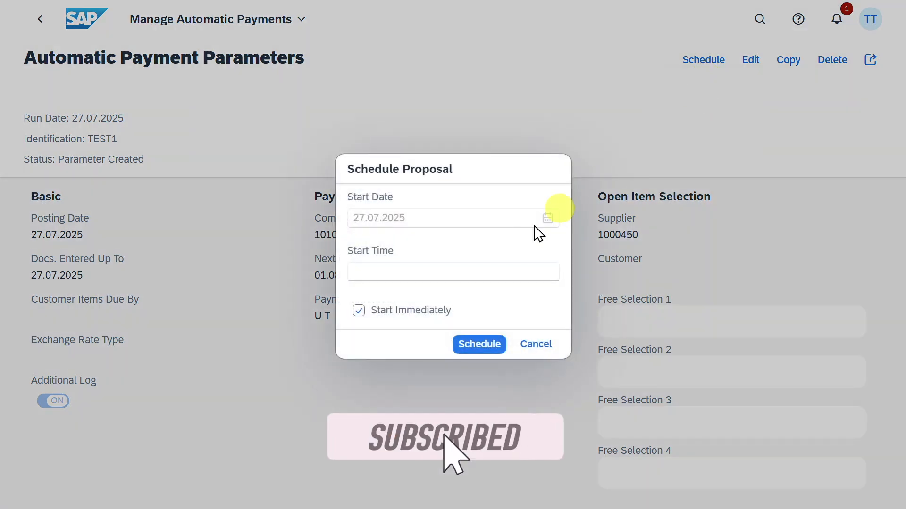
{"action": "left_click", "coordinate": [482, 347]}
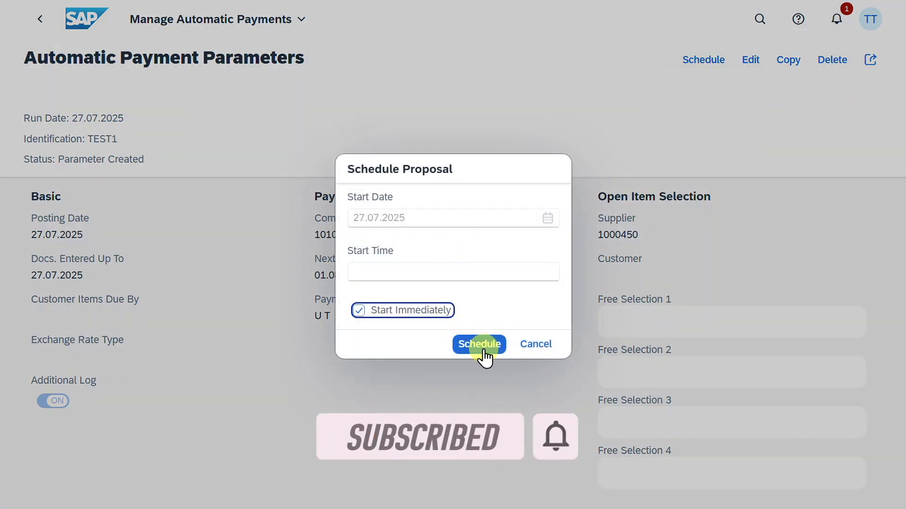
- Open the created payment proposal and review the proposed payment's details and items
{"action": "left_click", "coordinate": [760, 134]}
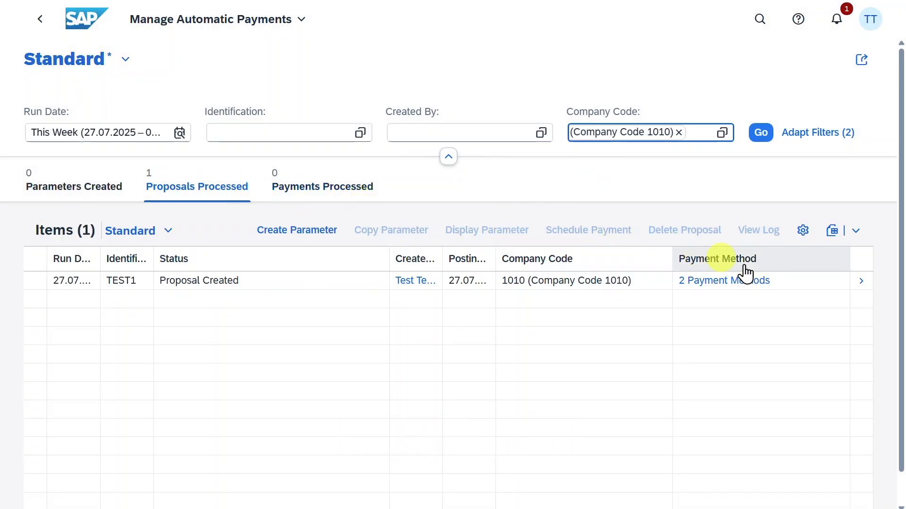
{"action": "left_click", "coordinate": [861, 284]}
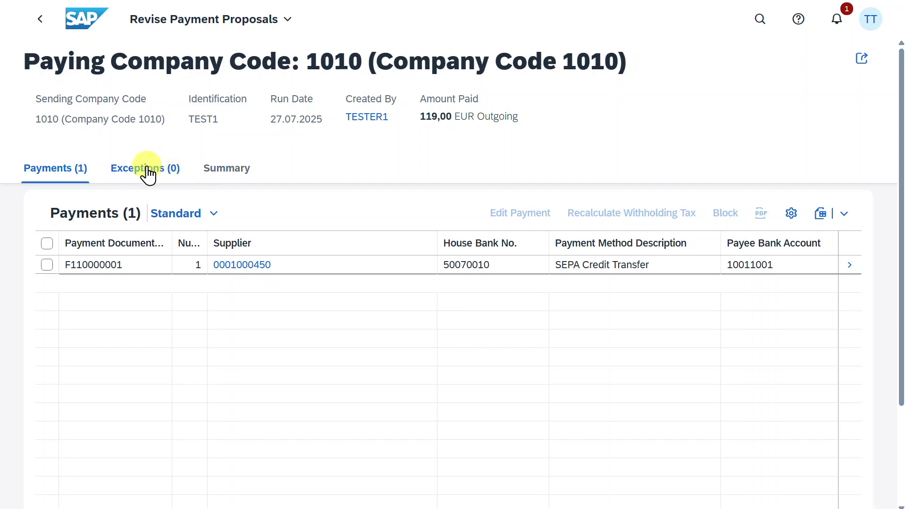
{"action": "left_click", "coordinate": [850, 265]}
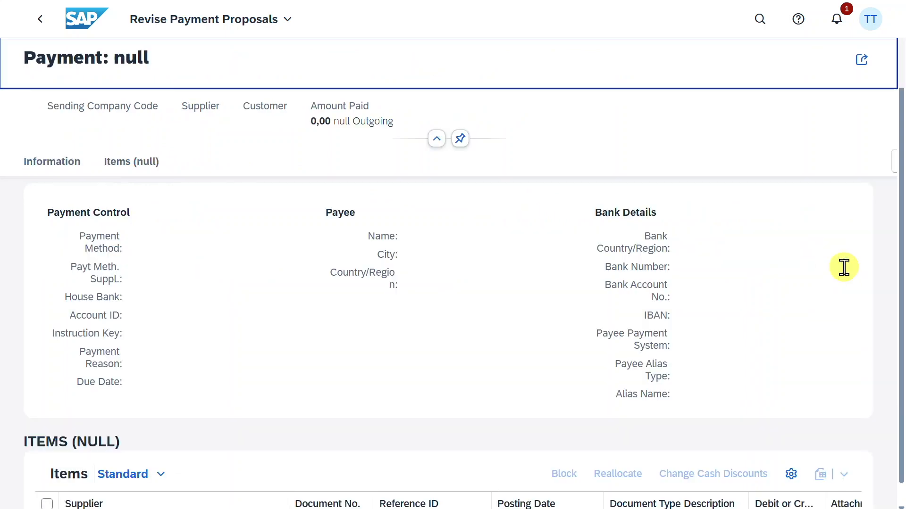
{"action": "scroll", "coordinate": [799, 245], "scroll_direction": "down", "scroll_amount": 2}
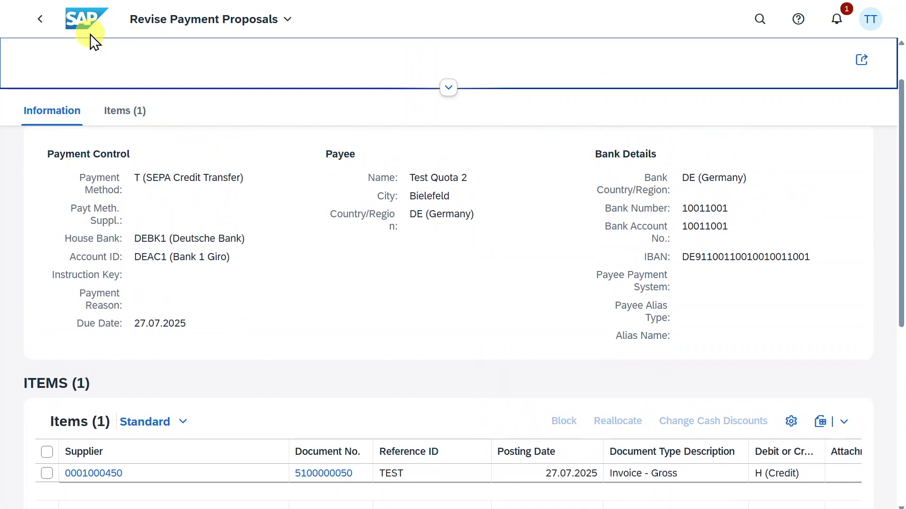
{"action": "left_click", "coordinate": [41, 23]}
{"action": "left_click", "coordinate": [41, 23]}
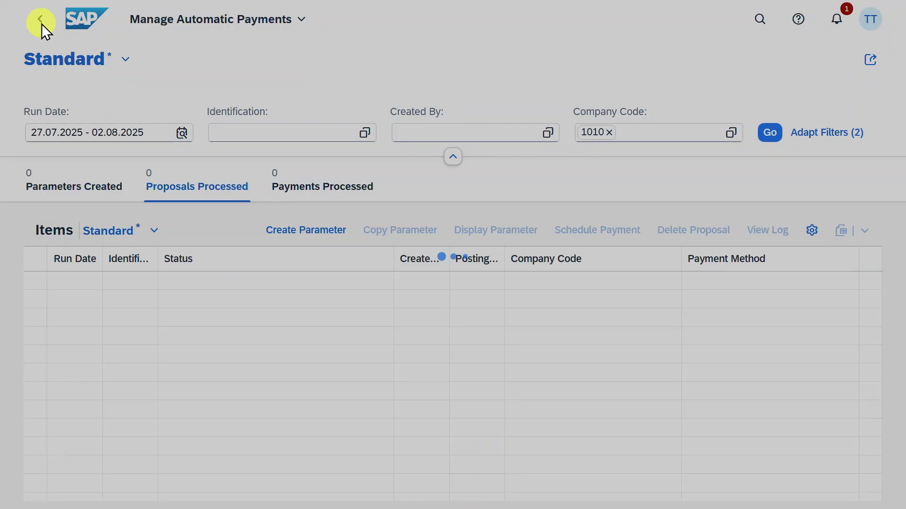
- Schedule the payment run for the TEST1 proposal to start immediately
{"action": "left_click", "coordinate": [41, 282]}
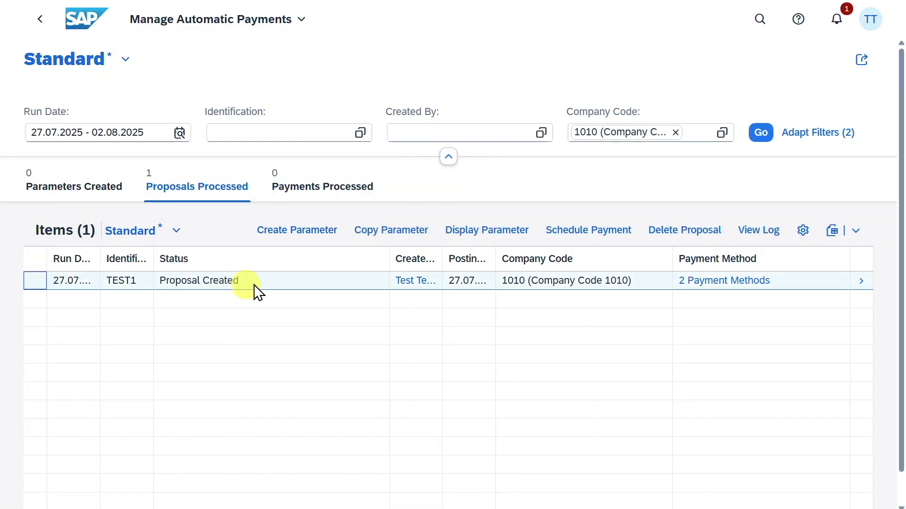
{"action": "left_click", "coordinate": [586, 232]}
{"action": "left_click", "coordinate": [478, 347]}
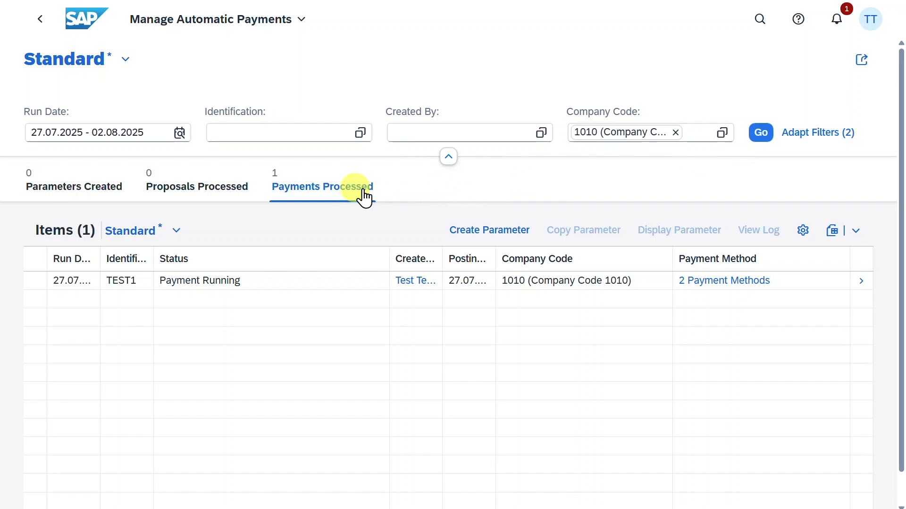
- Open the processed payment run and view its payments list
{"action": "left_click", "coordinate": [863, 283]}
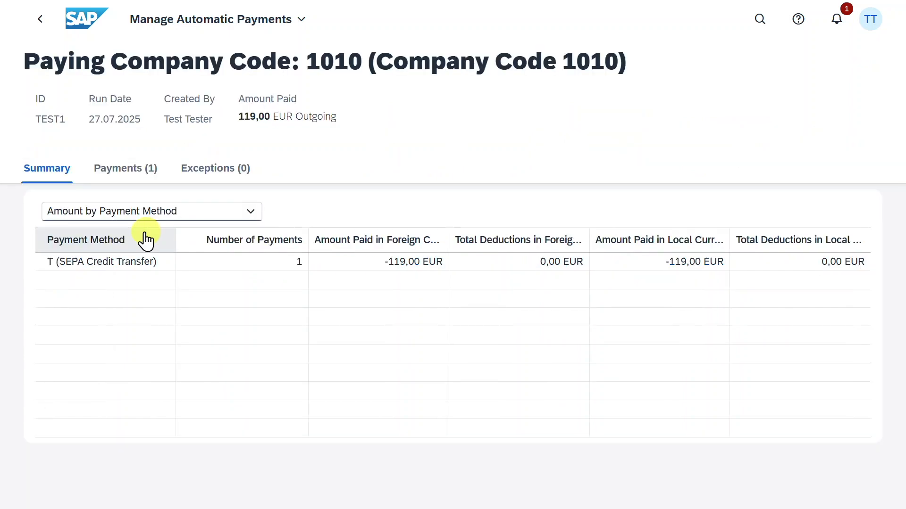
{"action": "left_click", "coordinate": [133, 171]}
{"action": "left_click_drag", "start_coordinate": [283, 247], "coordinate": [284, 246]}
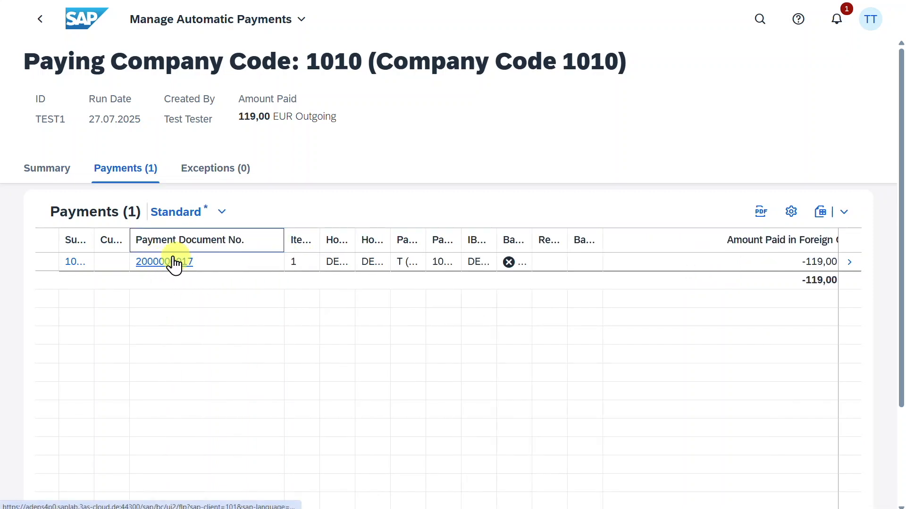
{"action": "left_click", "coordinate": [169, 264]}
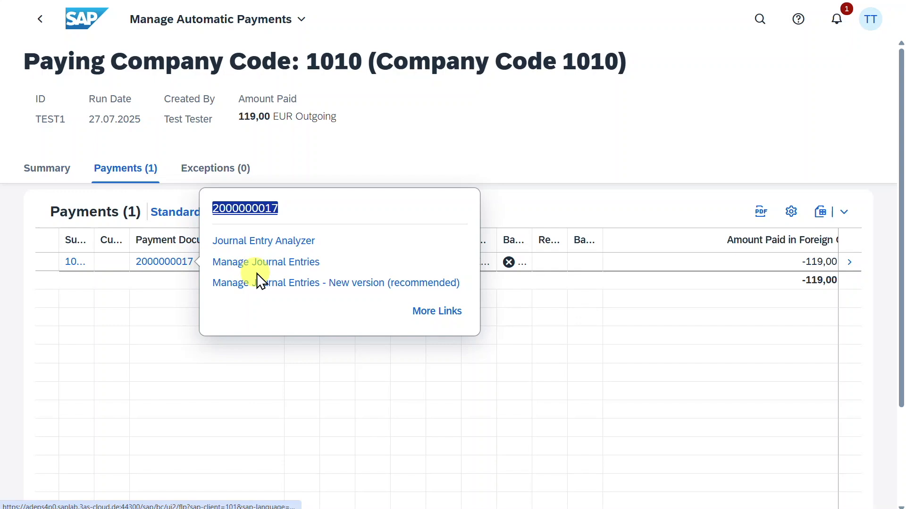
{"action": "left_click", "coordinate": [341, 285]}
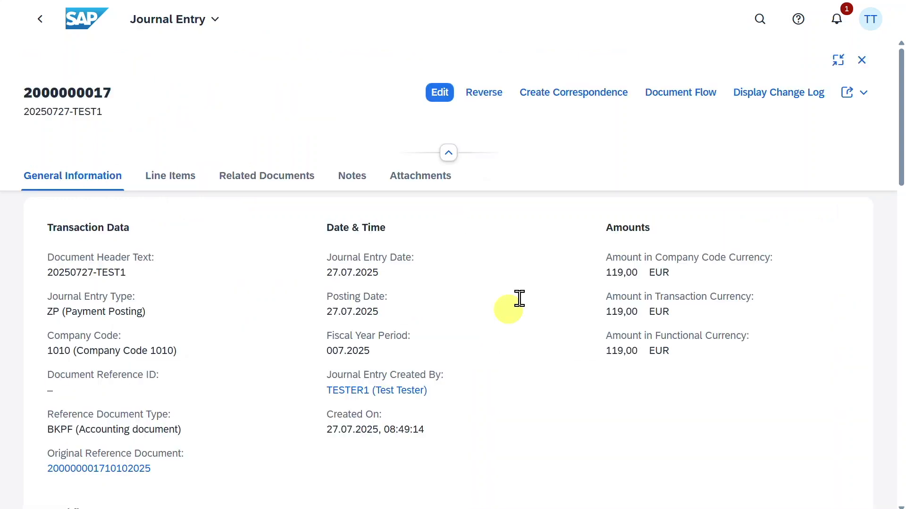
{"action": "scroll", "coordinate": [521, 297], "scroll_direction": "down", "scroll_amount": 5}
{"action": "scroll", "coordinate": [523, 295], "scroll_direction": "down", "scroll_amount": 2}
{"action": "left_click_drag", "start_coordinate": [265, 350], "coordinate": [412, 356]}
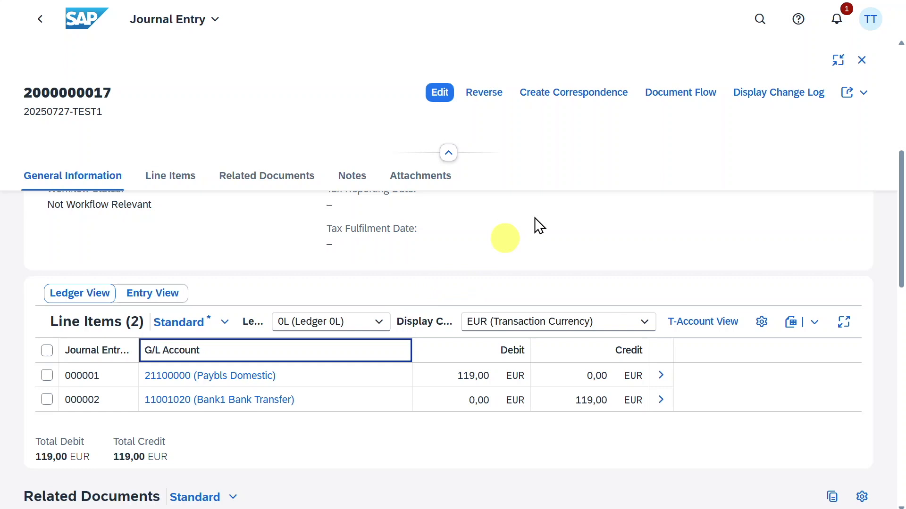
{"action": "left_click", "coordinate": [683, 94]}
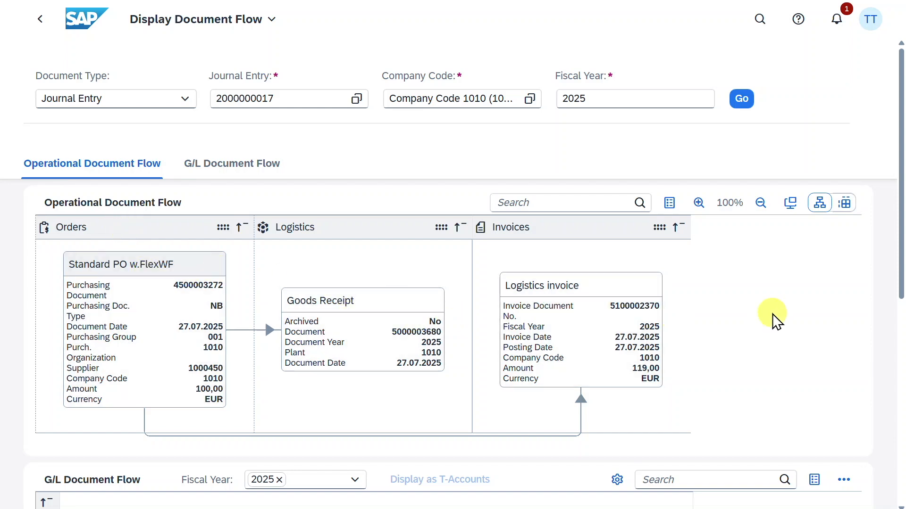
{"action": "scroll", "coordinate": [774, 320], "scroll_direction": "down", "scroll_amount": 6}
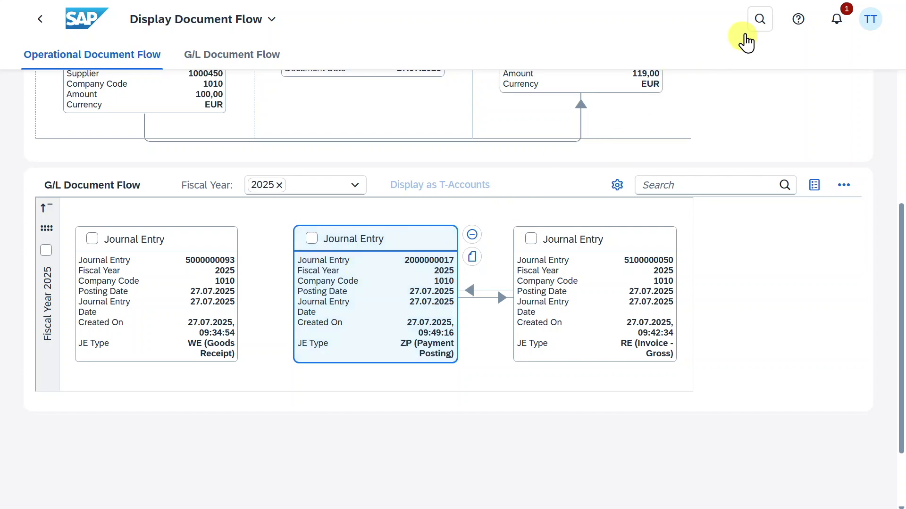
- Search for and open the Manage Payment Media app, and select the TEST4 payment file
{"action": "left_click", "coordinate": [760, 20]}
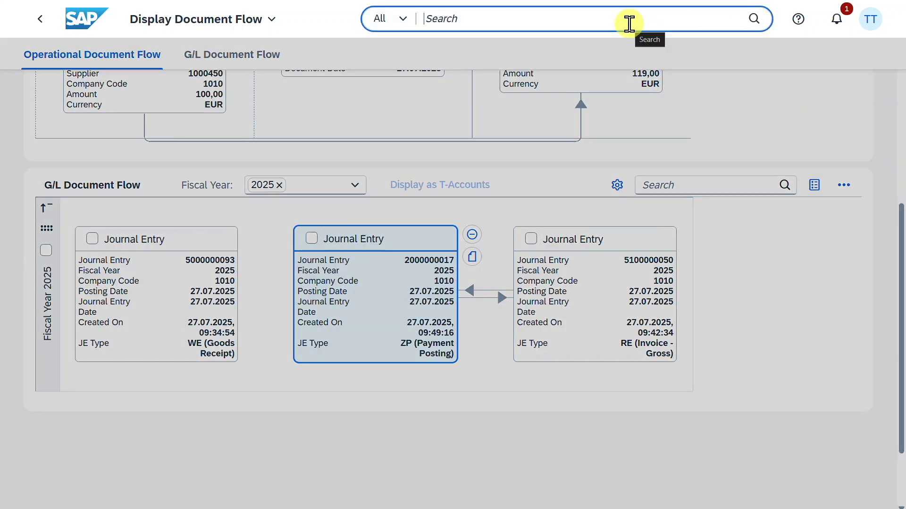
{"action": "type", "text": "manage payment me"}
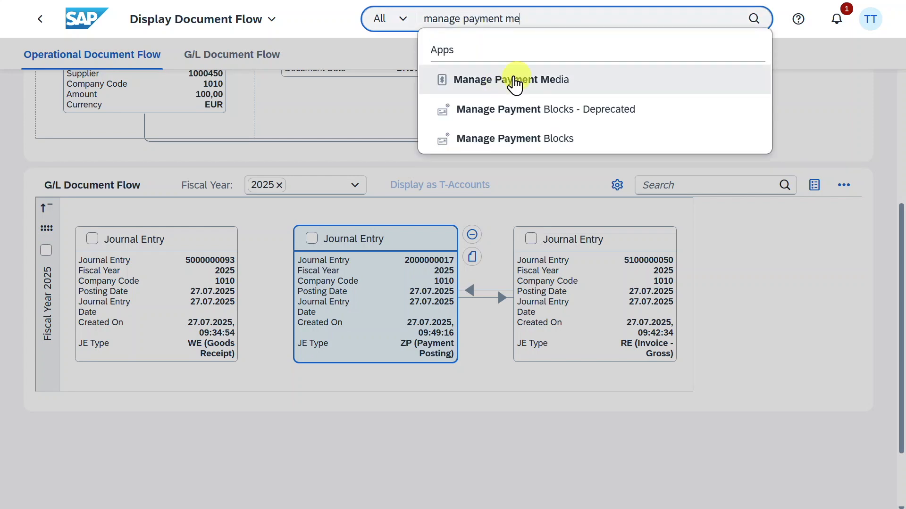
{"action": "left_click", "coordinate": [508, 89]}
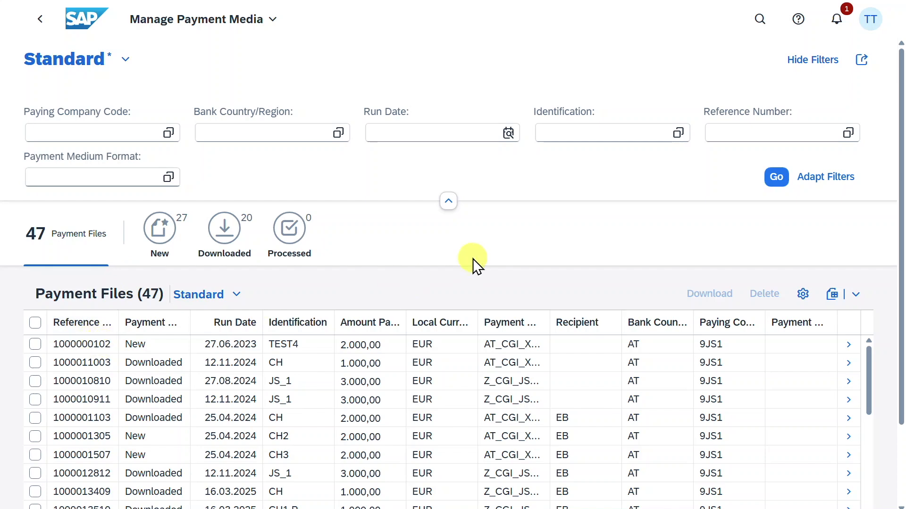
{"action": "left_click", "coordinate": [36, 344]}
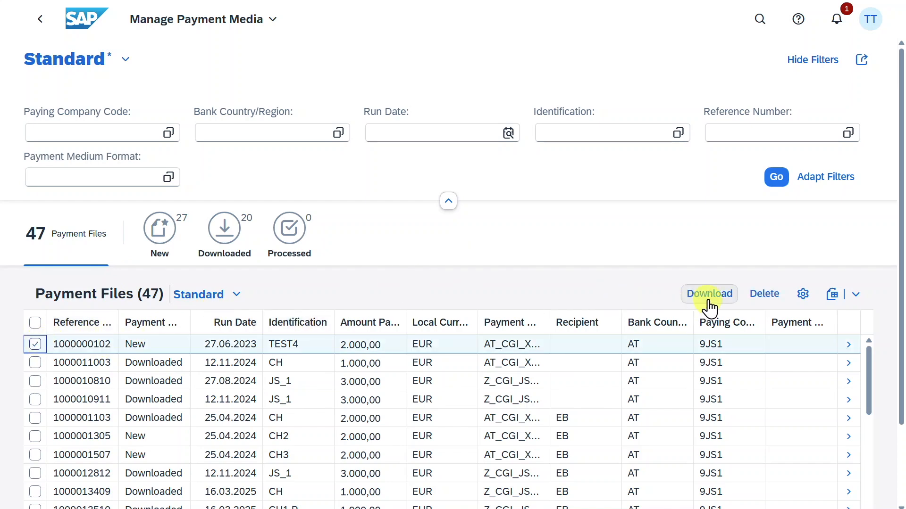